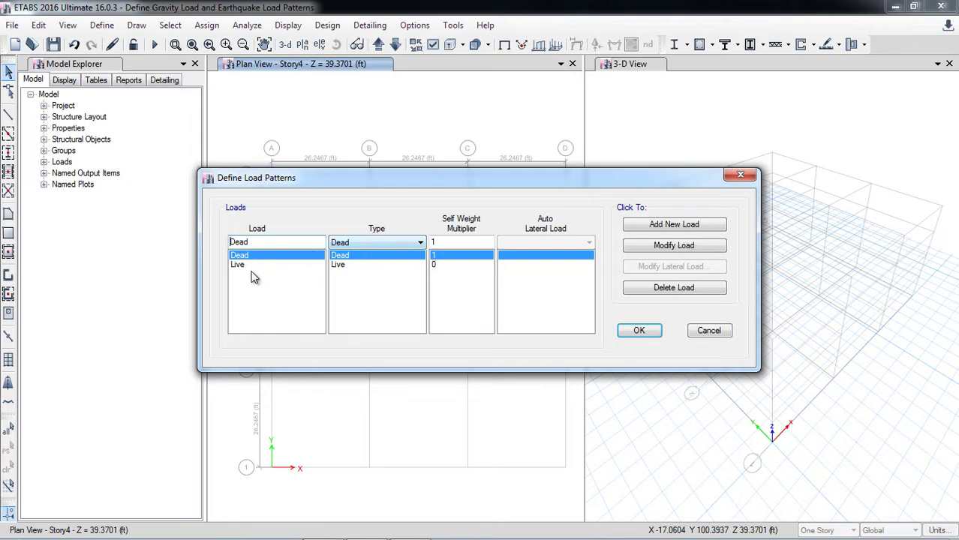
click(244, 266)
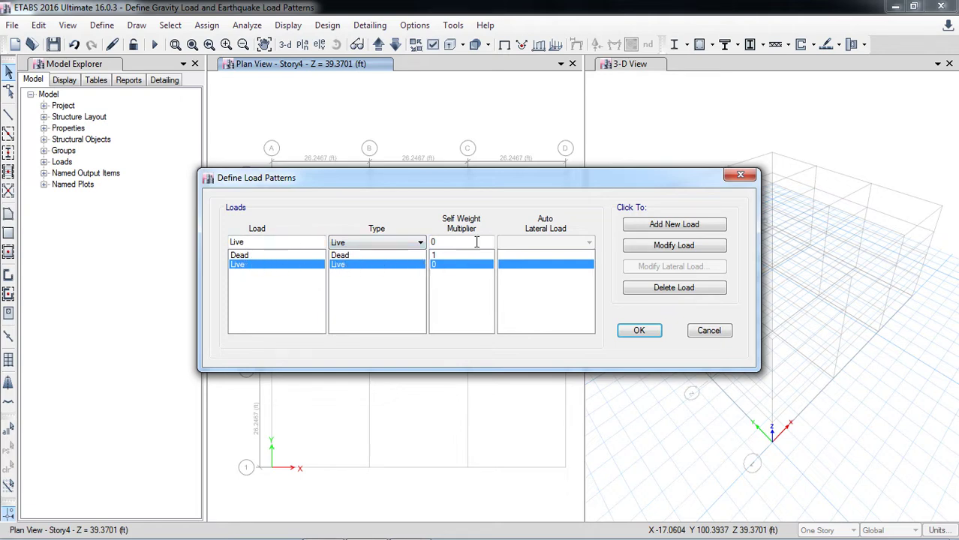
click(244, 256)
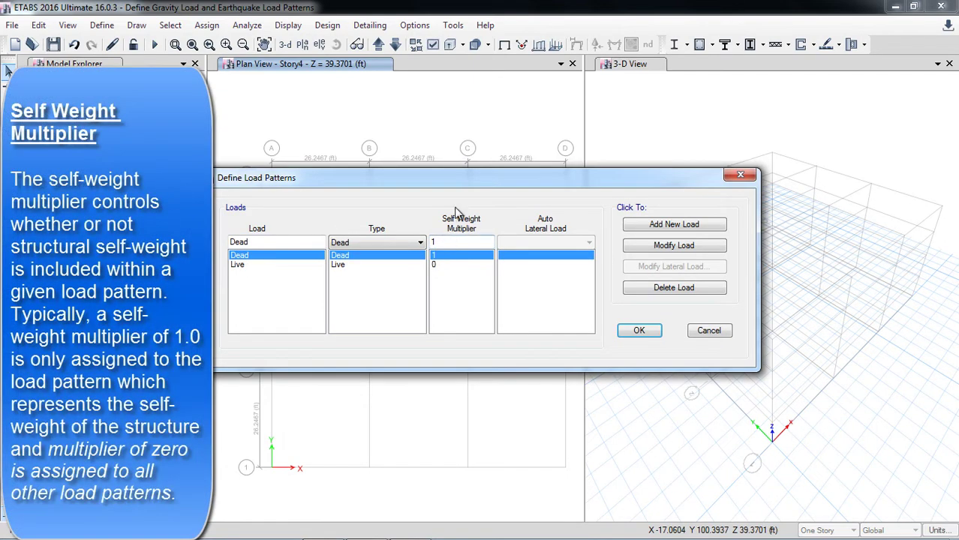
drag(471, 179, 225, 150)
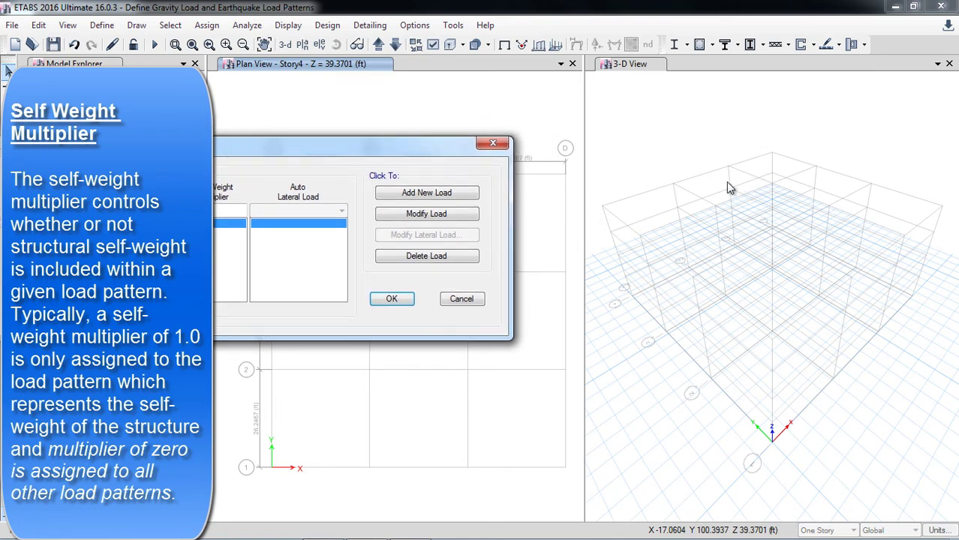
drag(327, 148, 499, 138)
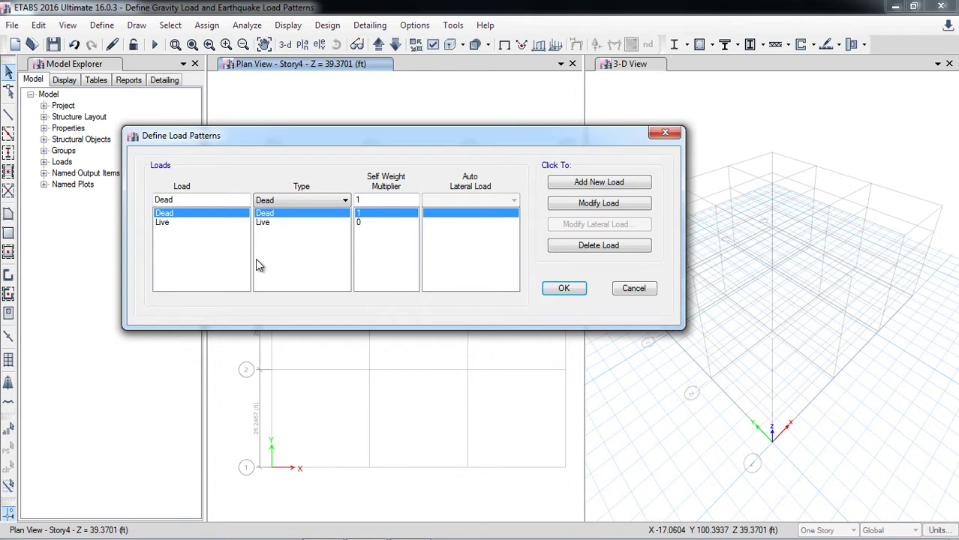
Enter Super Dead as the name for a new load pattern, using the Live pattern's entry as the starting point.
click(176, 222)
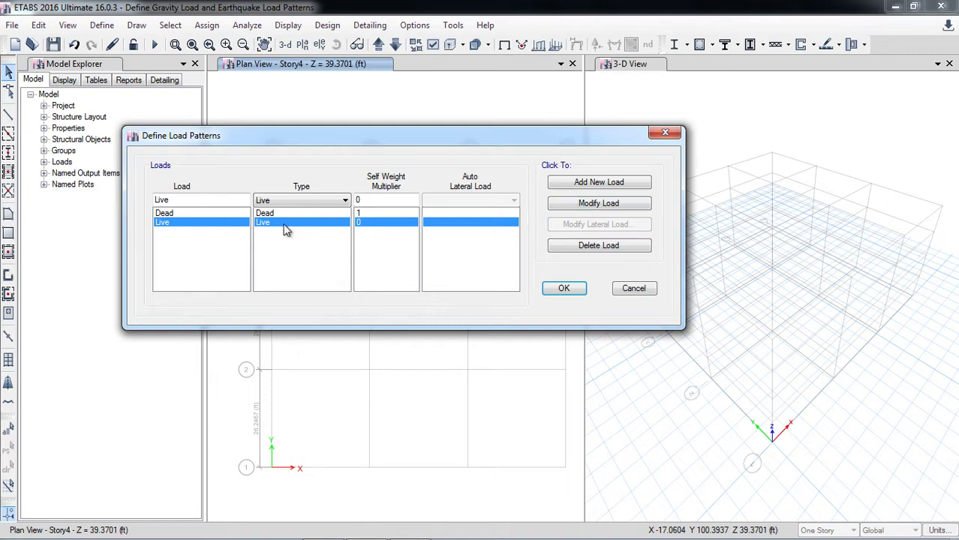
click(207, 201)
drag(207, 200, 123, 207)
key(Caps_Lock)
text(S)
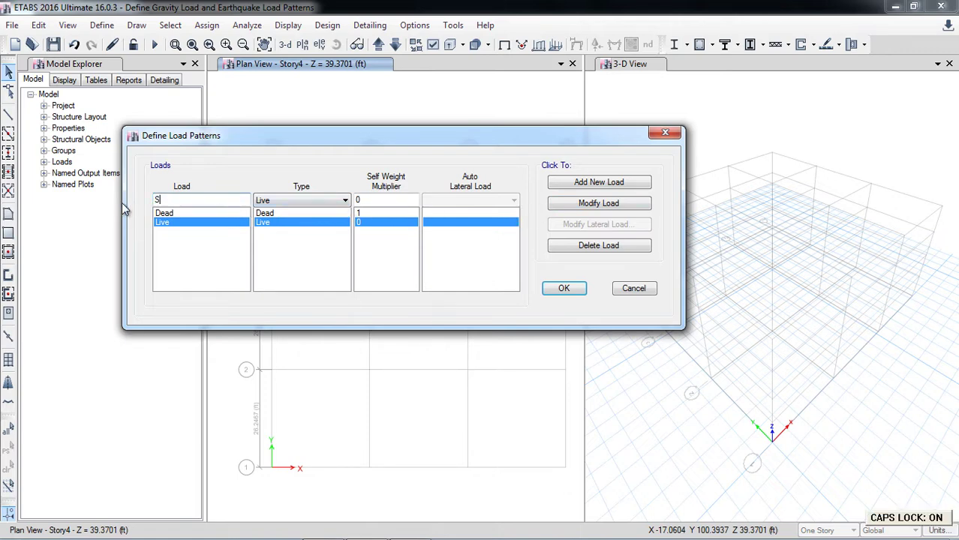
key(Caps_Lock)
text(uper)
key(Caps_Lock)
text(D)
key(Caps_Lock)
text(ead)
key(Left)
key(Left)
key(Left)
key(Left)
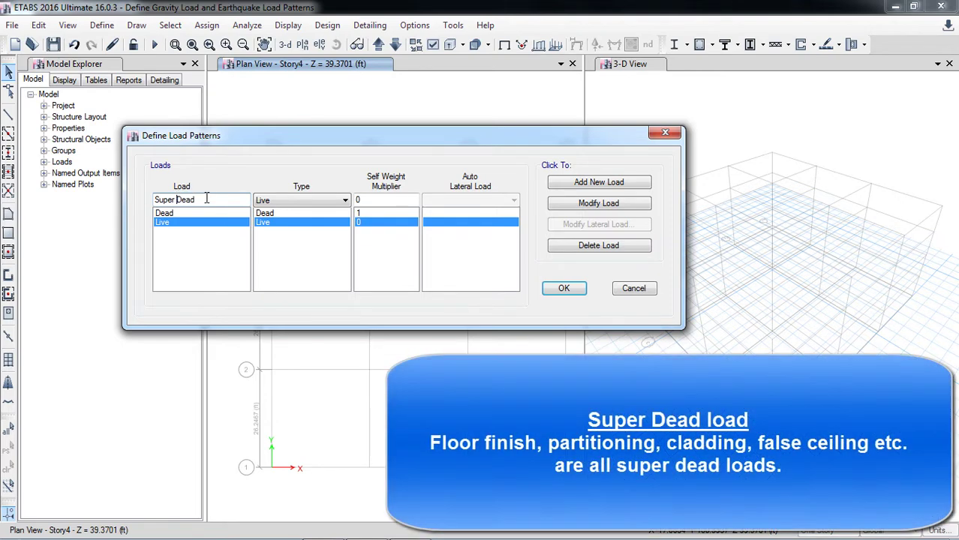
Set the load type to Super Dead and add the new pattern with a self-weight multiplier of 0.
click(310, 201)
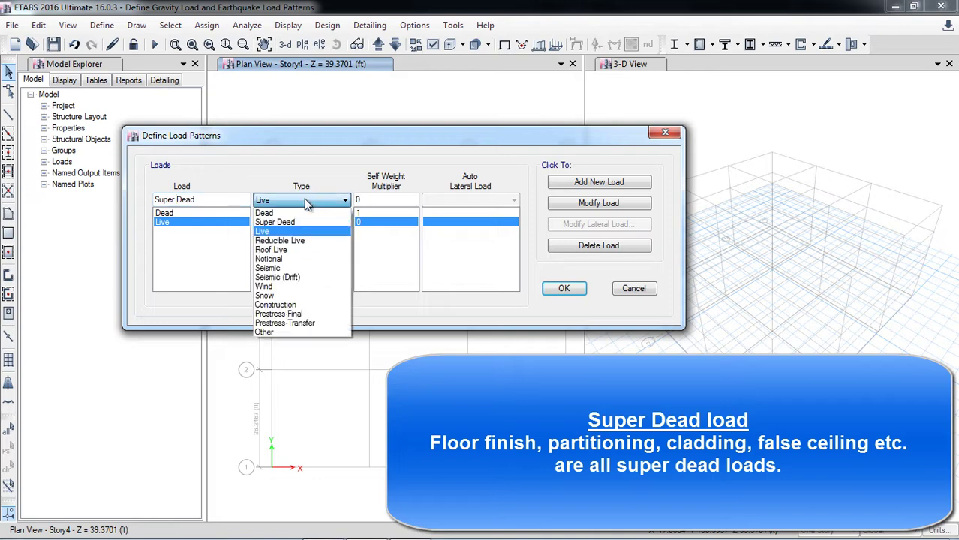
click(292, 224)
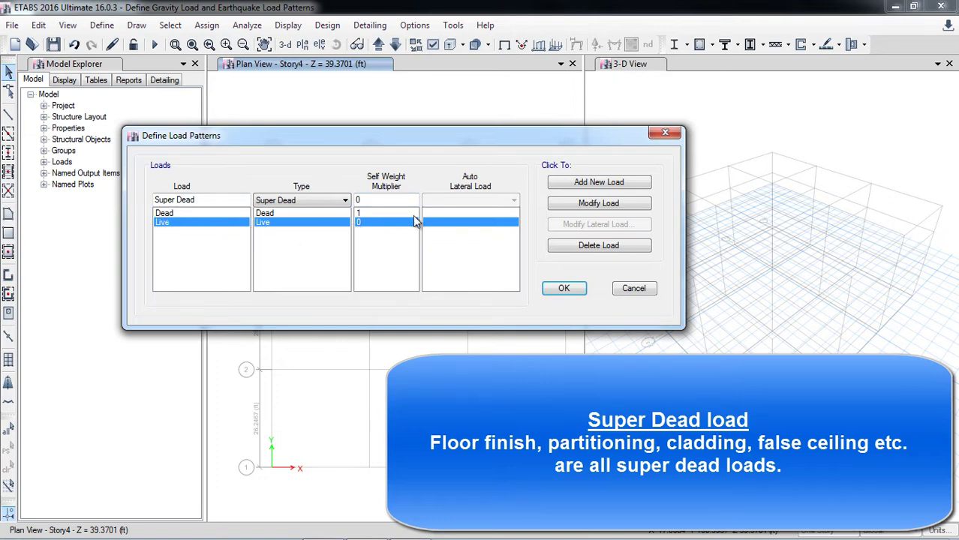
click(582, 183)
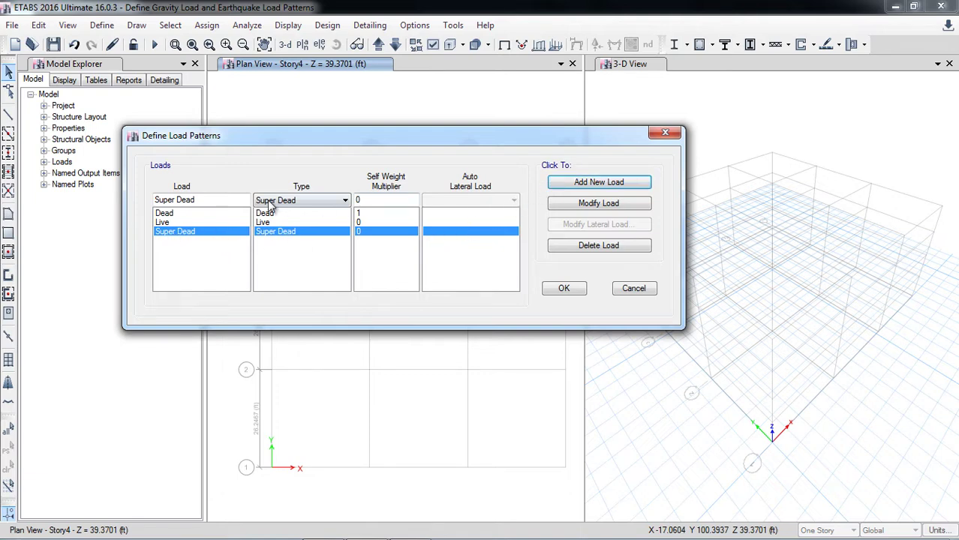
Add a load pattern named EQ+x with type Seismic, self-weight multiplier 0 and auto lateral load UBC 97.
click(187, 199)
drag(189, 200, 155, 198)
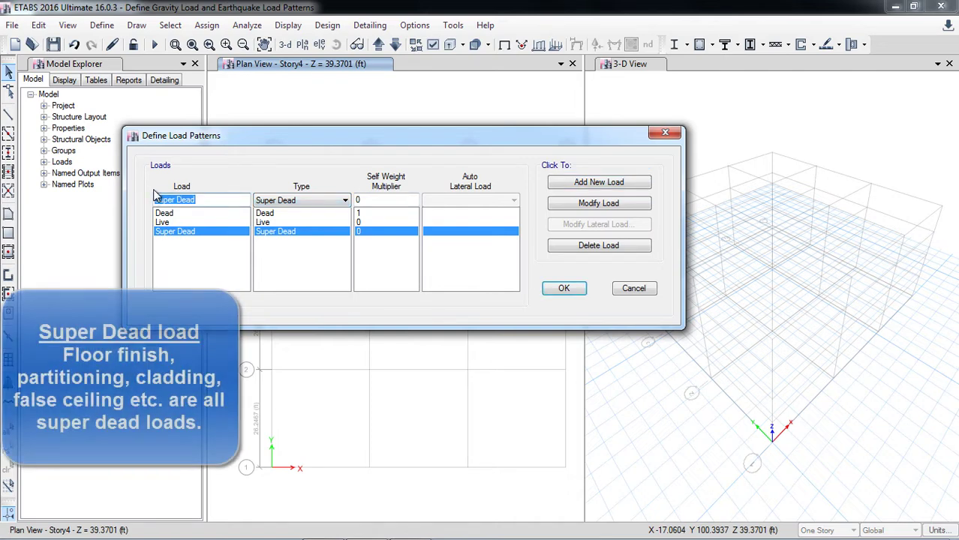
key(BackSpace)
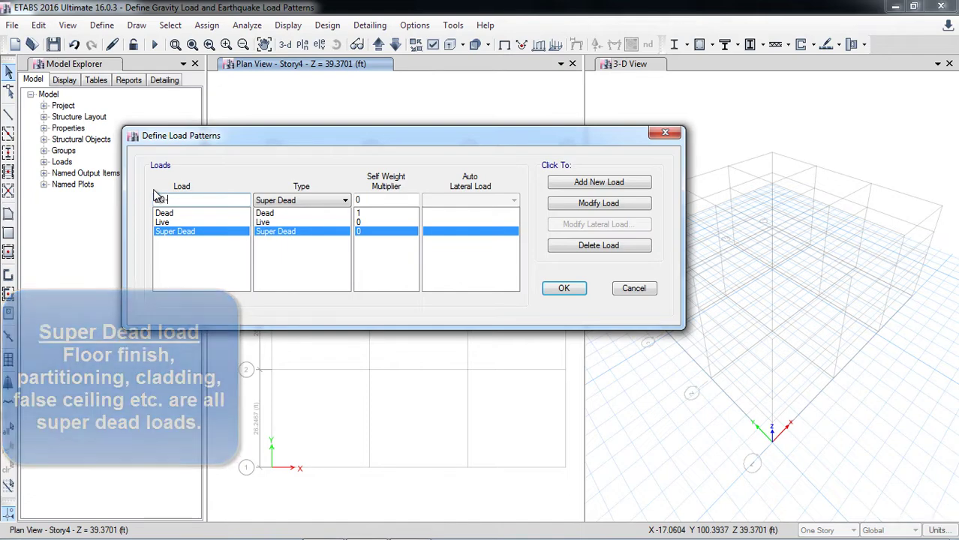
text(EQ+x)
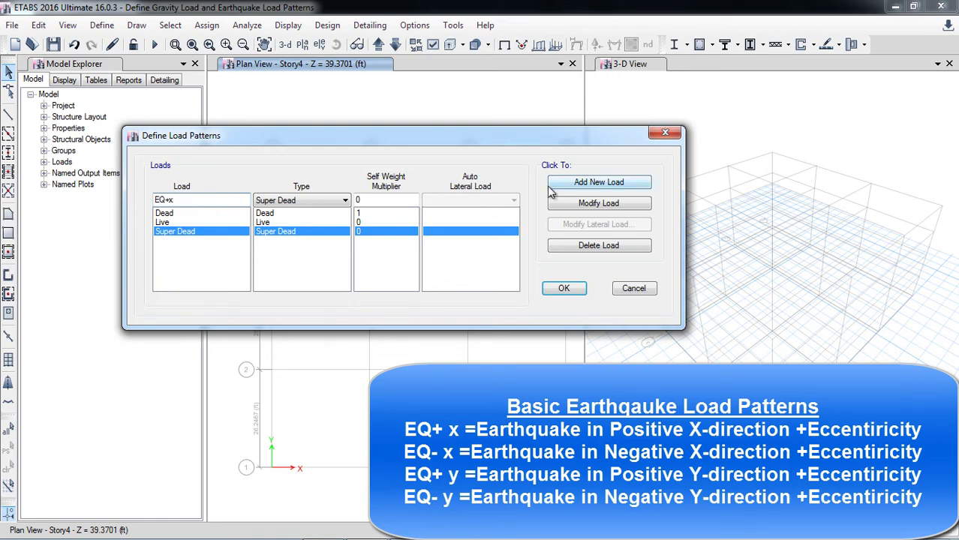
click(306, 203)
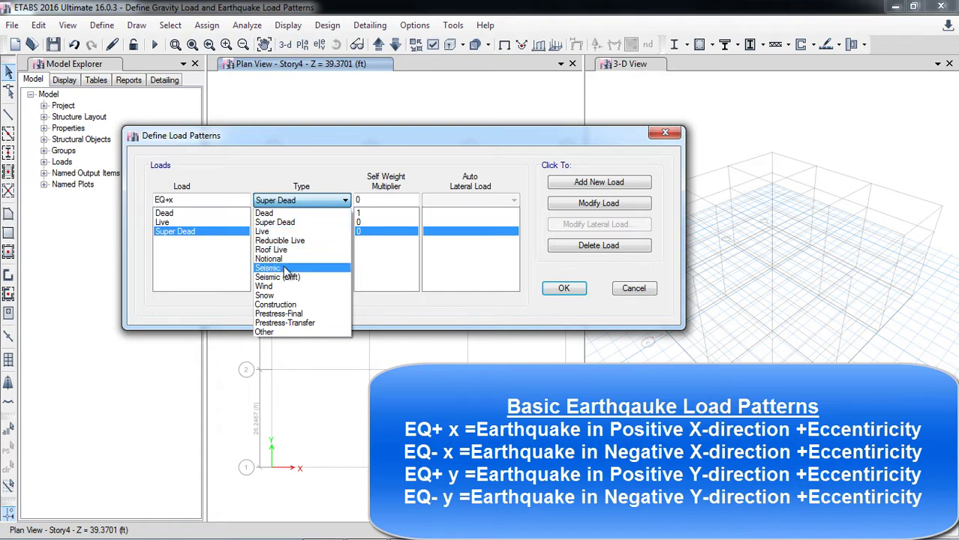
click(289, 268)
click(466, 201)
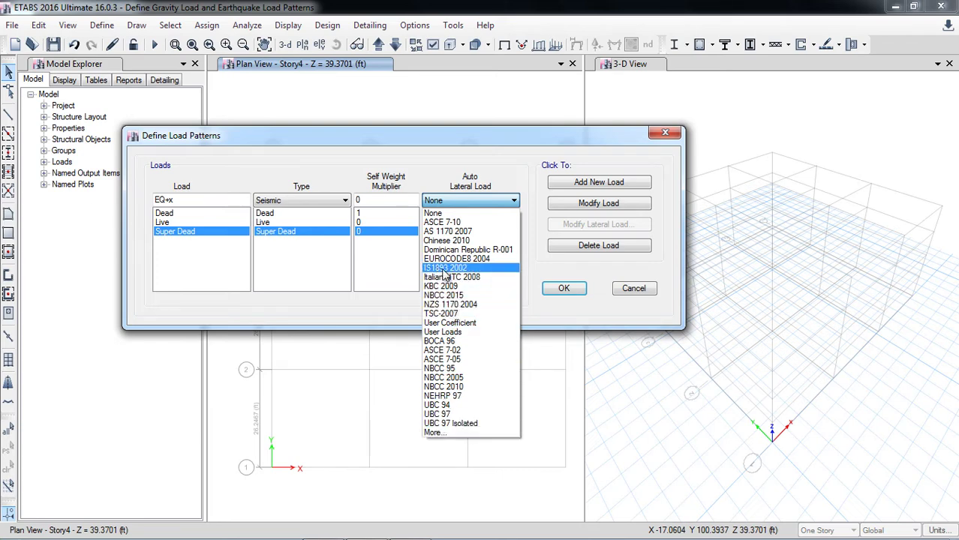
click(450, 415)
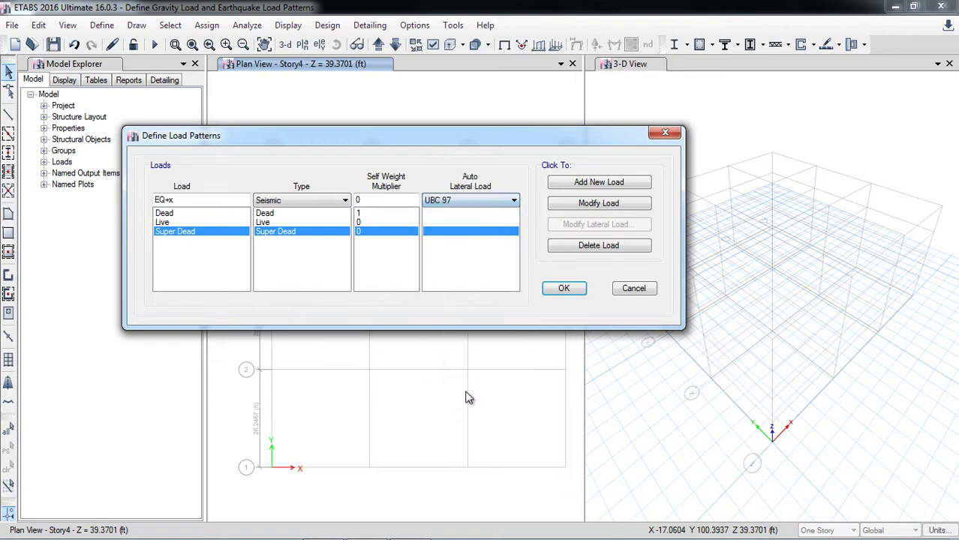
click(598, 183)
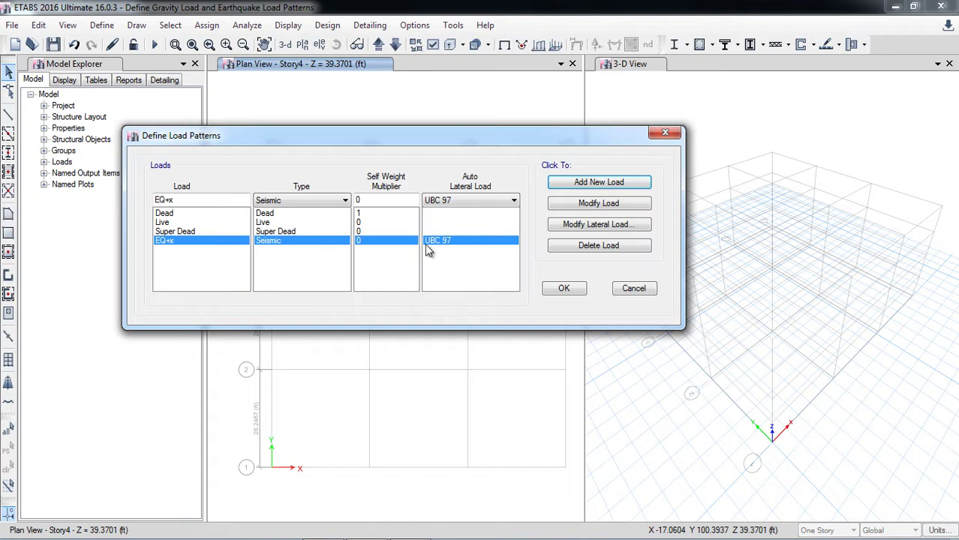
Open the EQ+x pattern's UBC 97 lateral load settings and leave only X Dir + Eccentricity enabled.
click(572, 226)
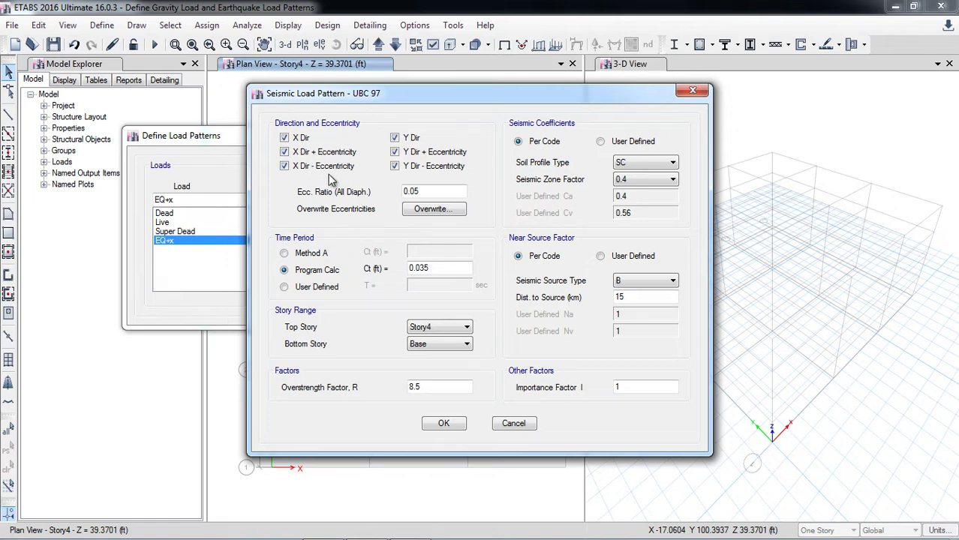
click(292, 167)
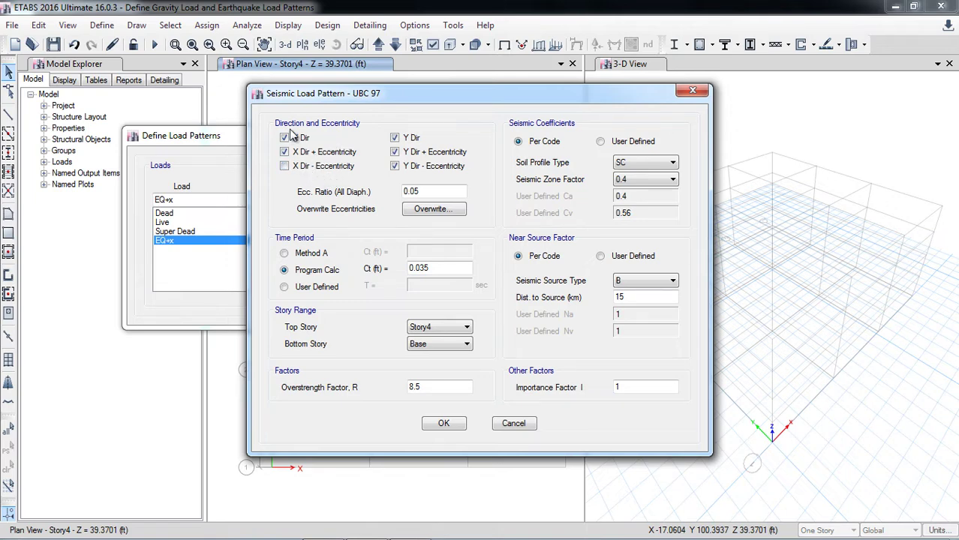
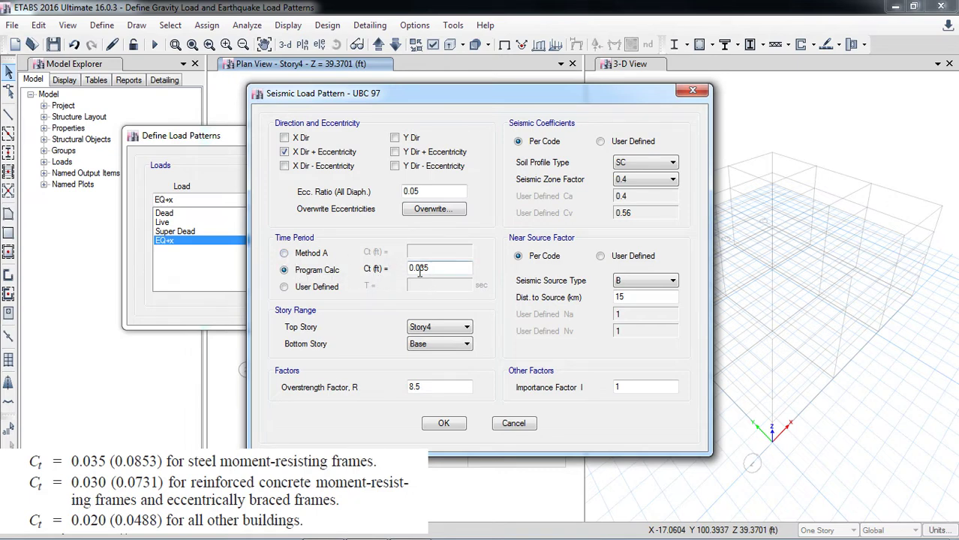
drag(430, 268, 405, 274)
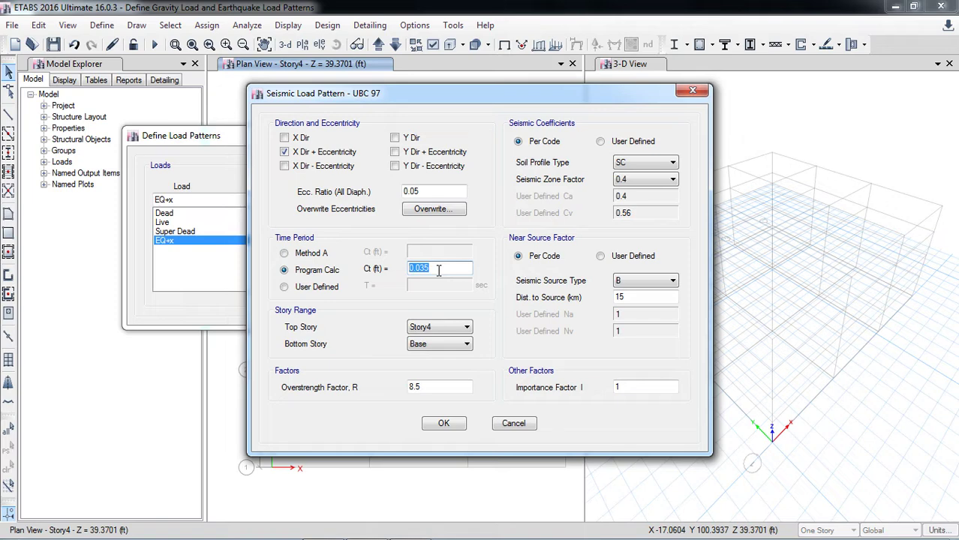
click(438, 269)
click(308, 288)
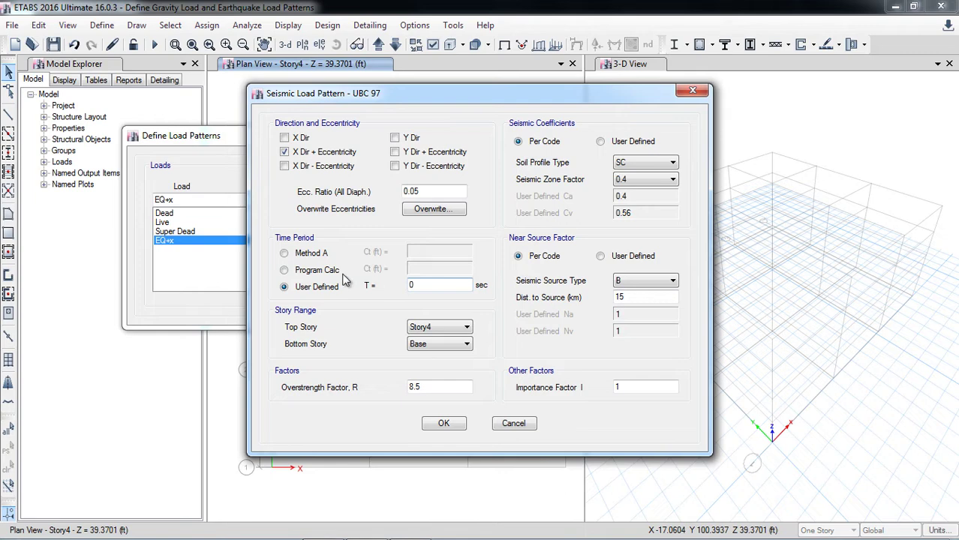
click(285, 271)
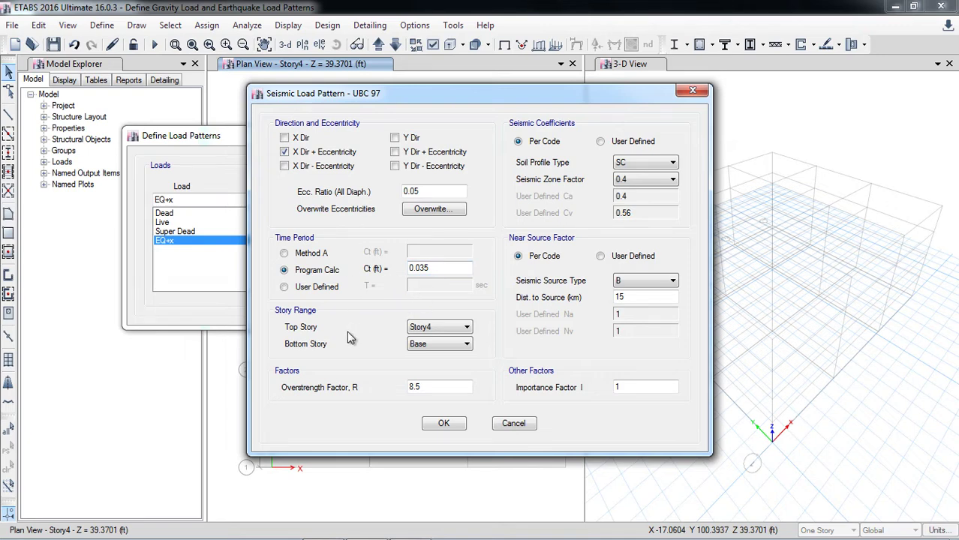
click(428, 331)
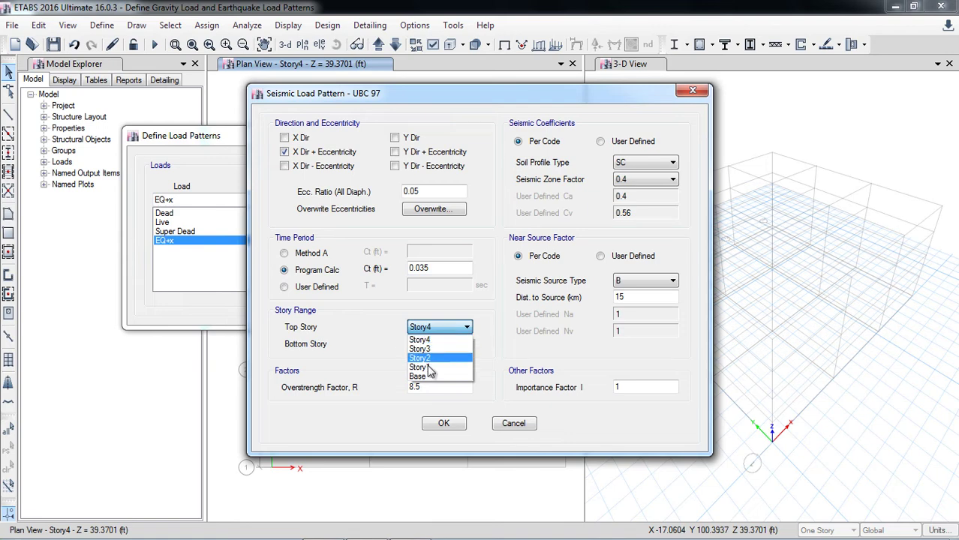
click(424, 340)
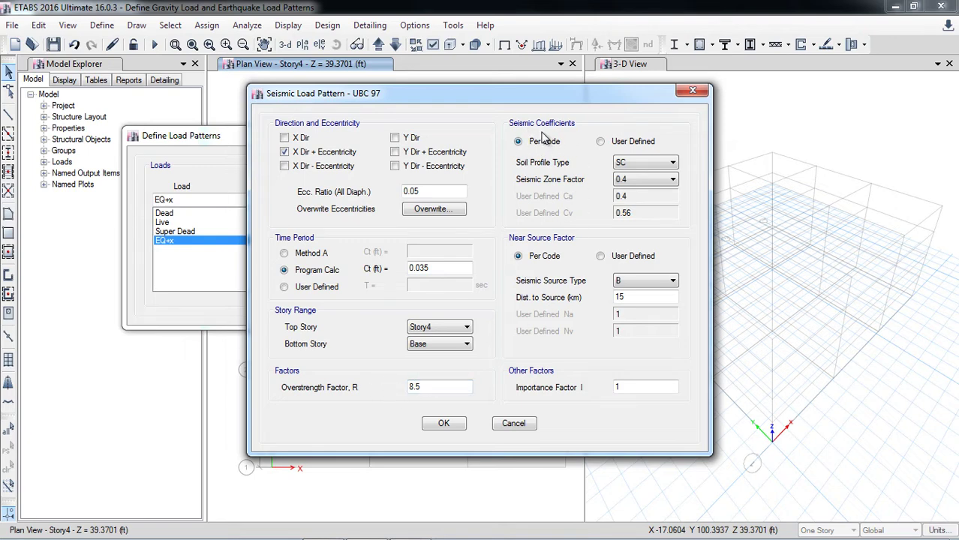
drag(571, 93, 476, 92)
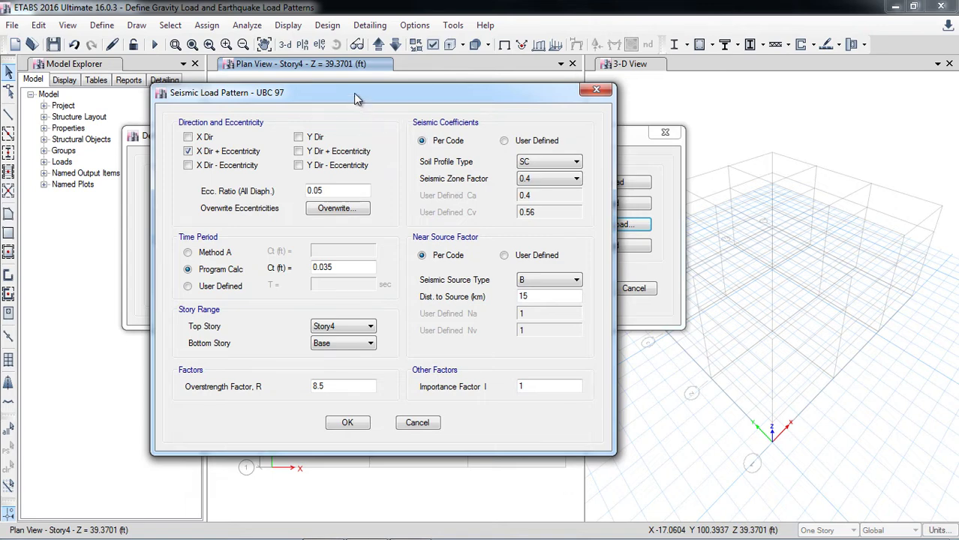
drag(356, 99, 344, 153)
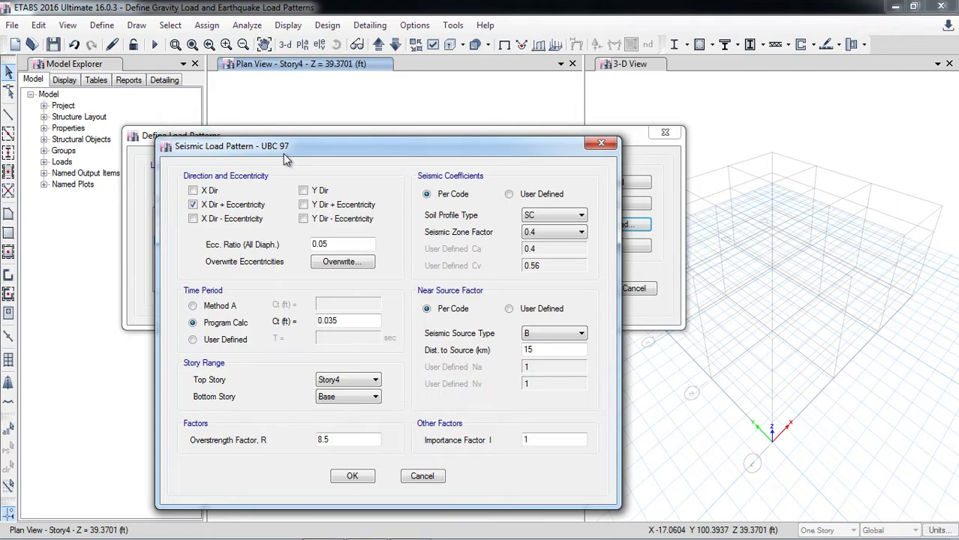
Switch to Adobe Acrobat to read the soil profile types in UBC 97.pdf, and compare them with the options in the ETABS seismic load settings.
click(324, 526)
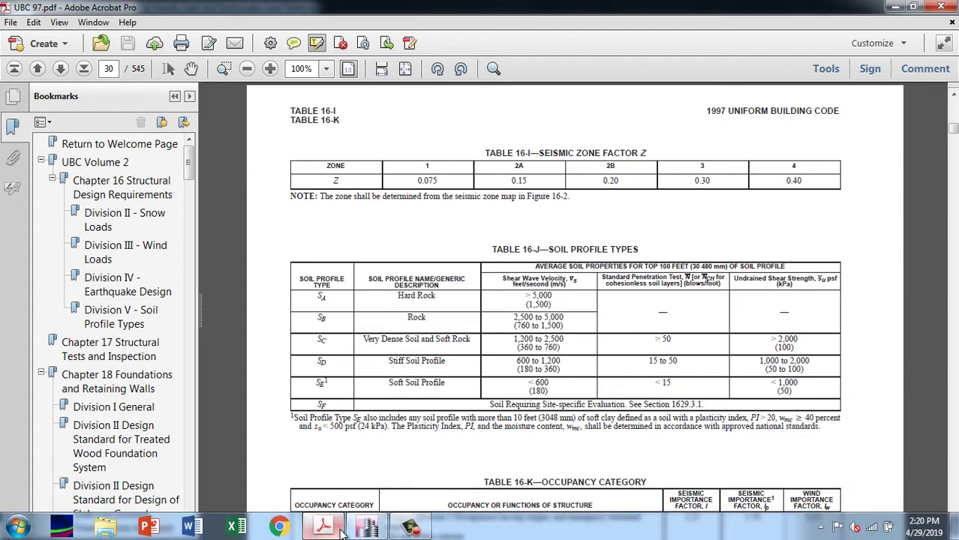
mouse_move(367, 527)
click(372, 492)
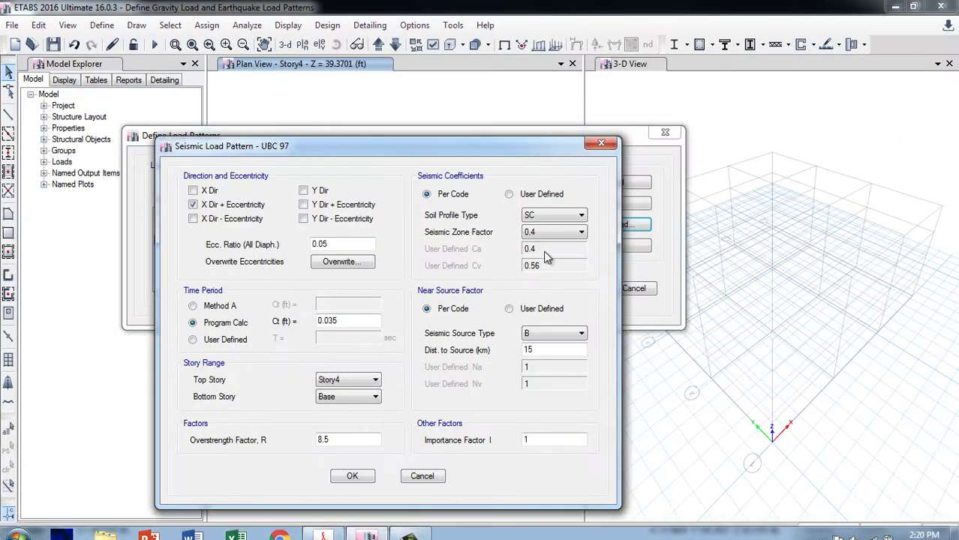
click(537, 217)
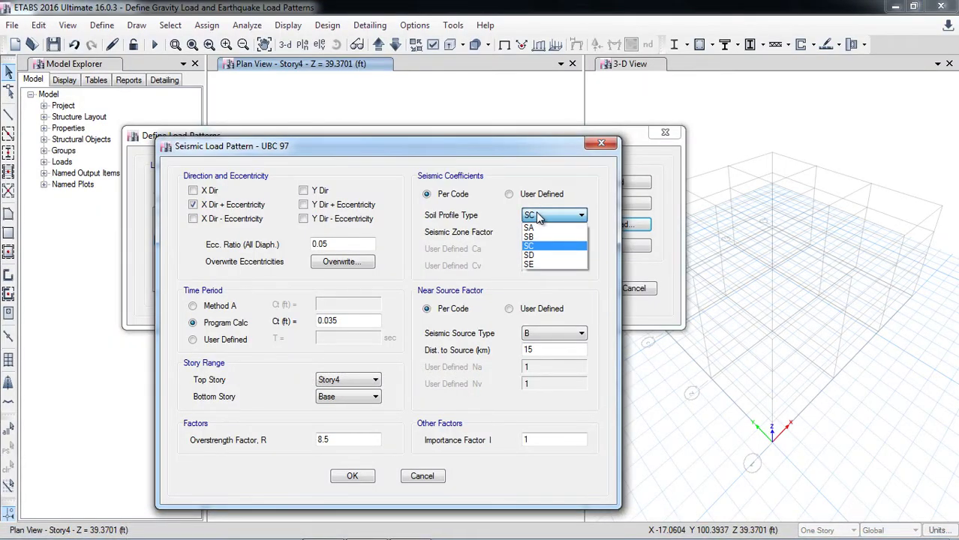
click(537, 217)
click(537, 217)
click(550, 246)
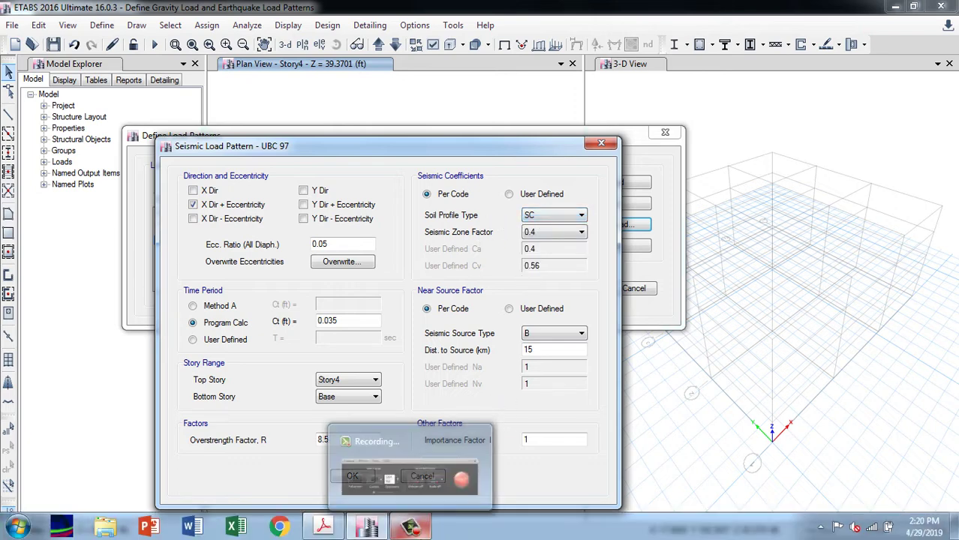
Consult Table 16-J in UBC 97.pdf in Acrobat, and set the EQ+x pattern's Soil Profile Type to SE in ETABS.
mouse_move(384, 511)
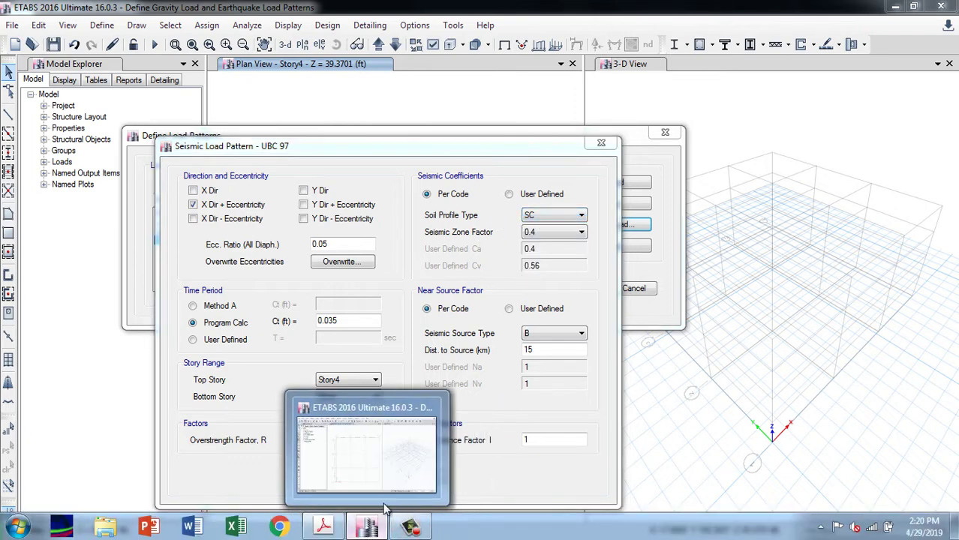
click(324, 527)
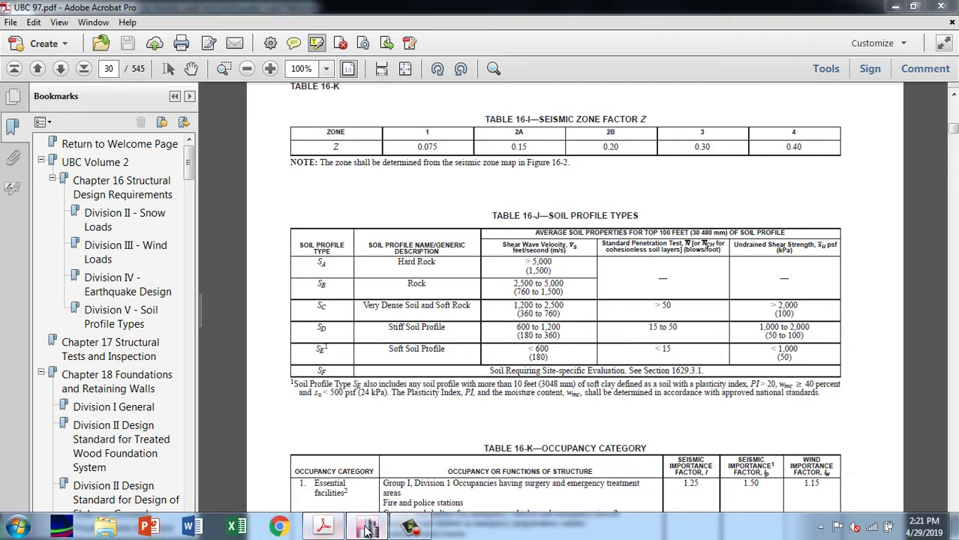
click(368, 532)
click(546, 216)
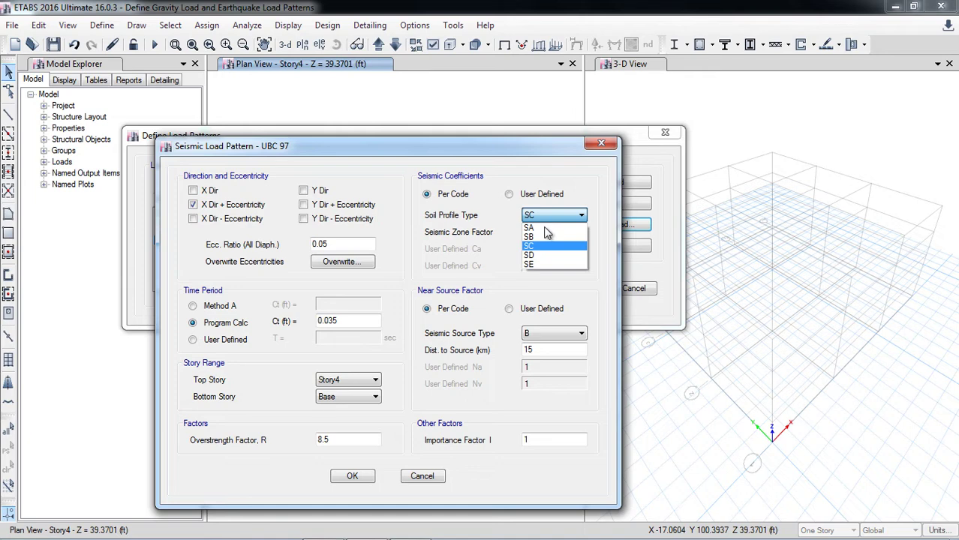
click(535, 260)
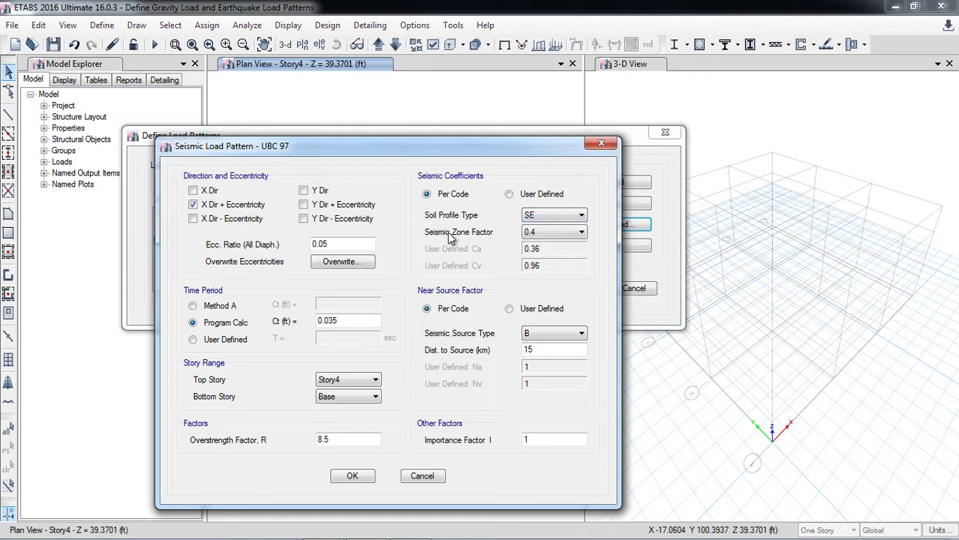
Set the EQ+x pattern's Seismic Zone Factor to 0.15, checking the zones in Table 16-I of UBC 97.pdf in Adobe Acrobat.
click(545, 235)
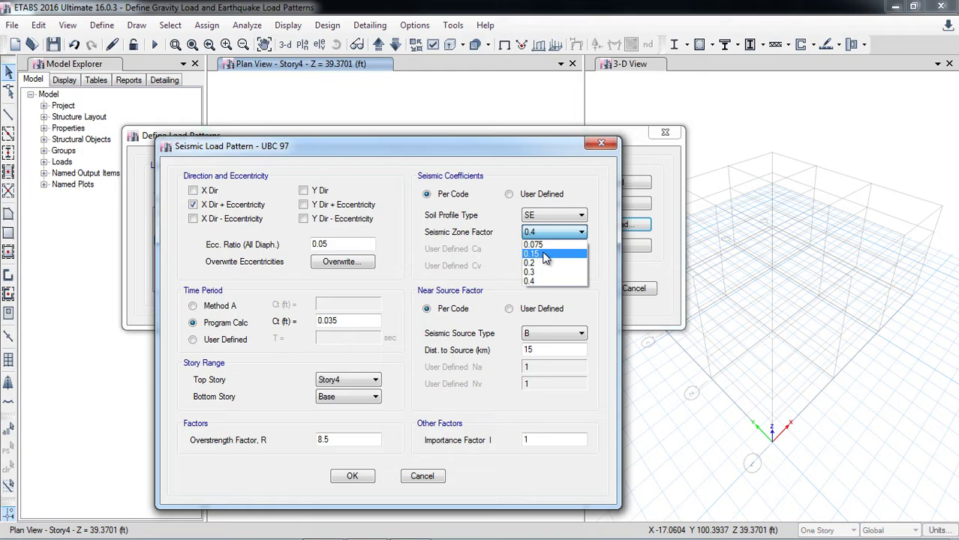
click(545, 255)
click(323, 526)
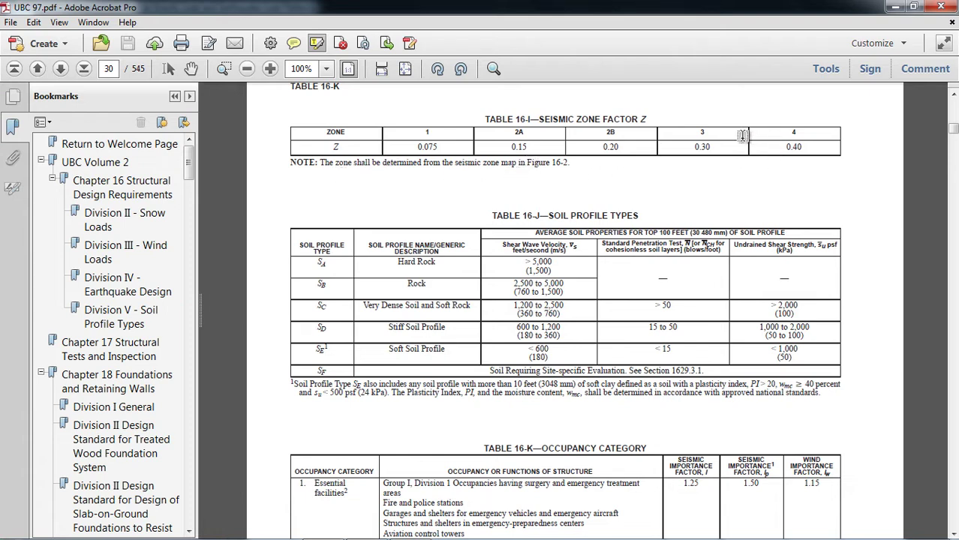
key(super+t)
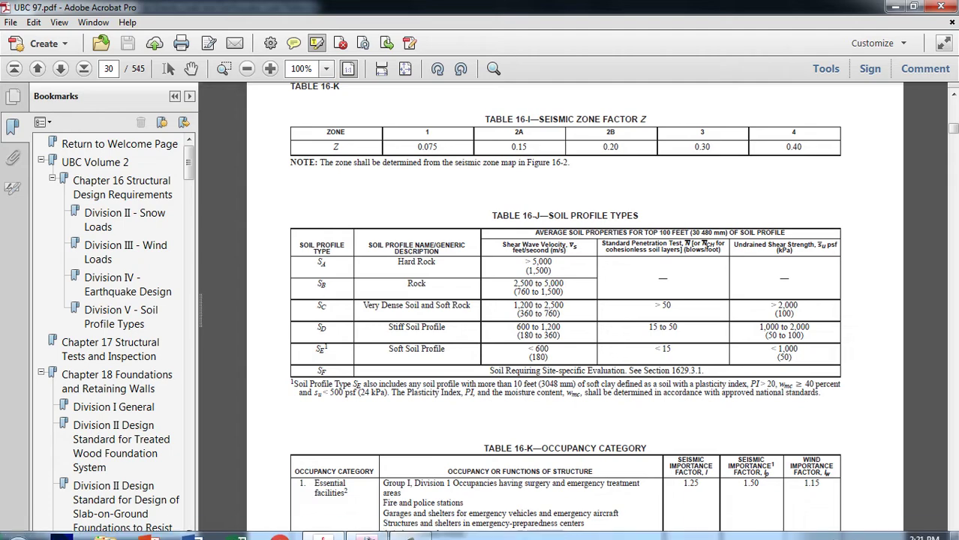
key(Return)
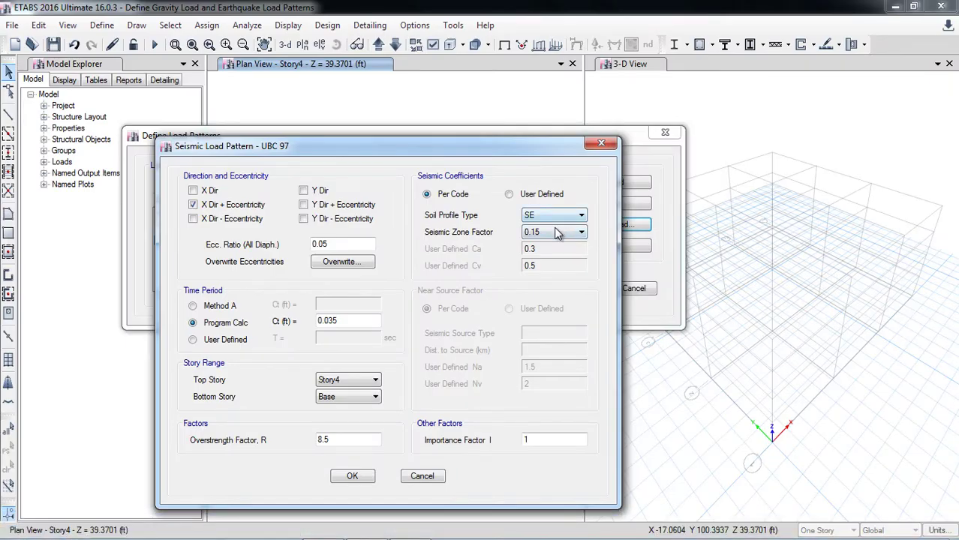
click(556, 232)
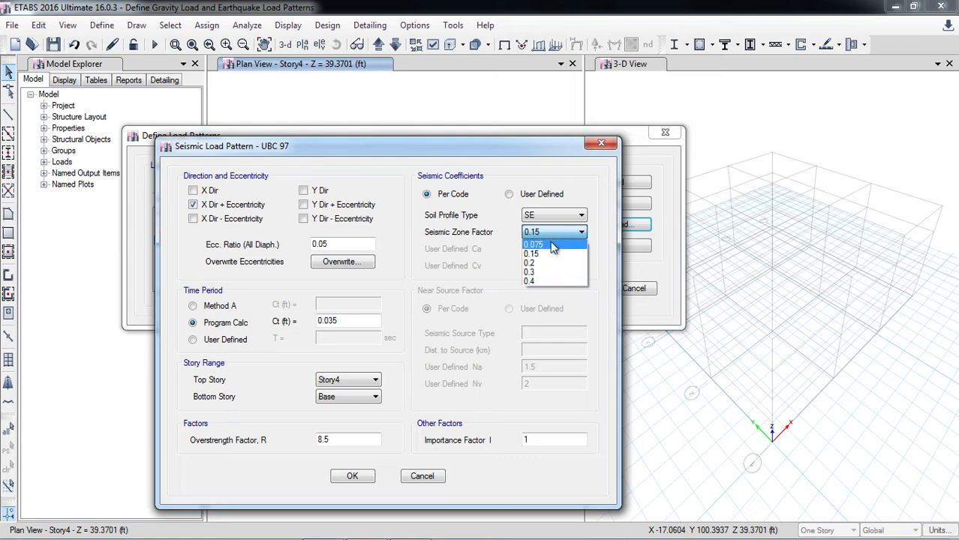
click(548, 254)
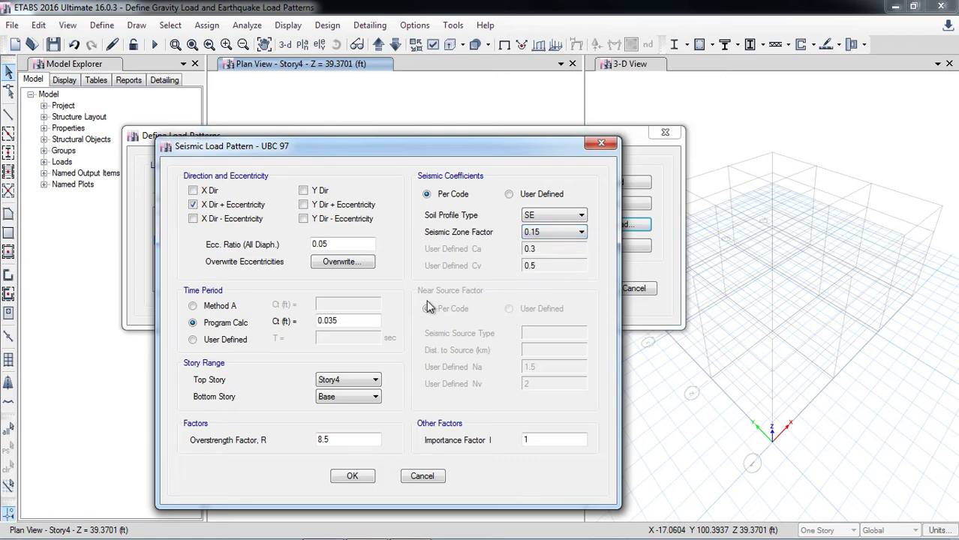
Try Seismic Zone Factor 0.4 to inspect the Seismic Source Type options, and return the zone factor to 0.15.
click(550, 235)
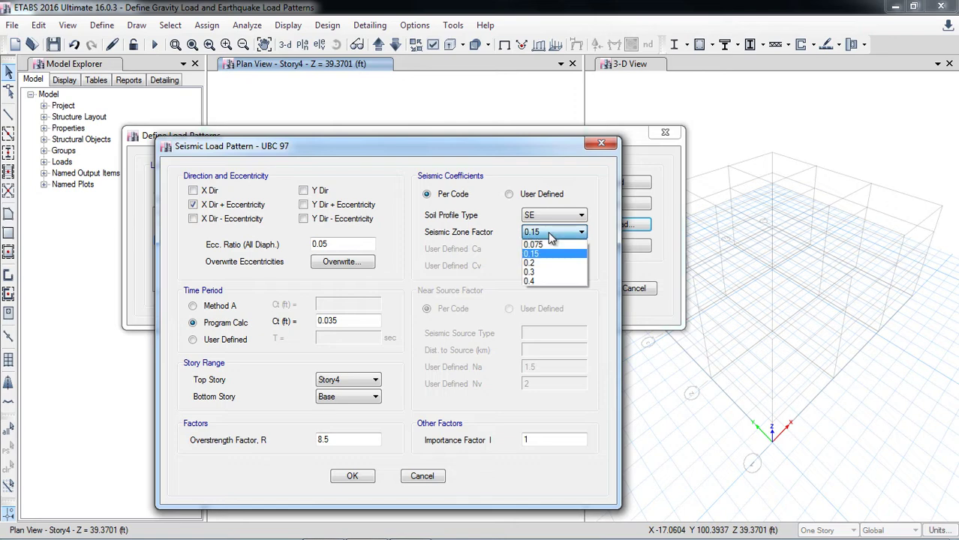
click(551, 281)
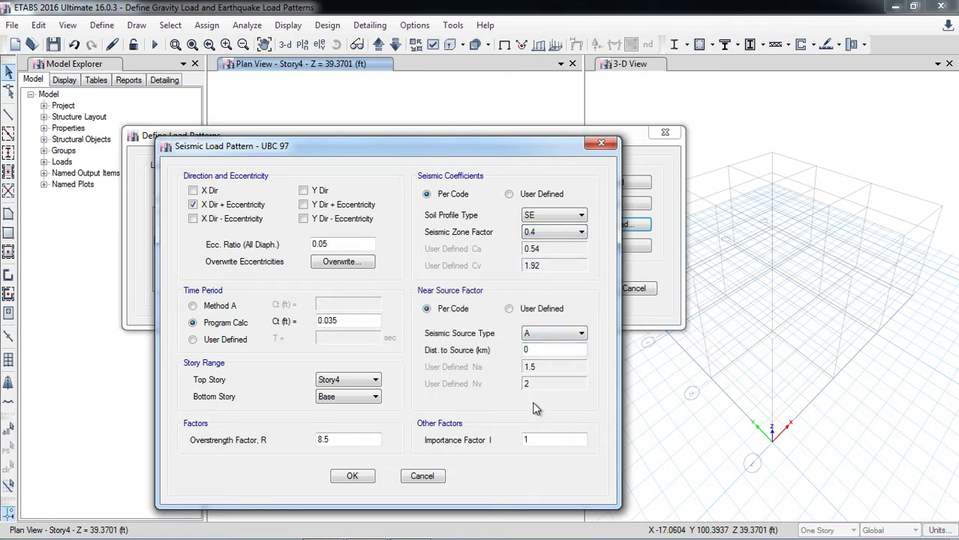
click(537, 337)
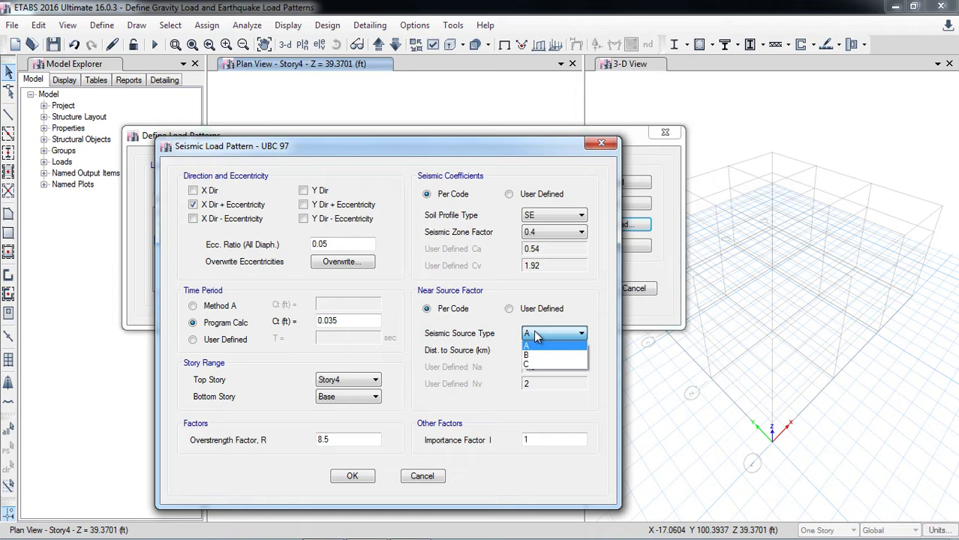
click(537, 337)
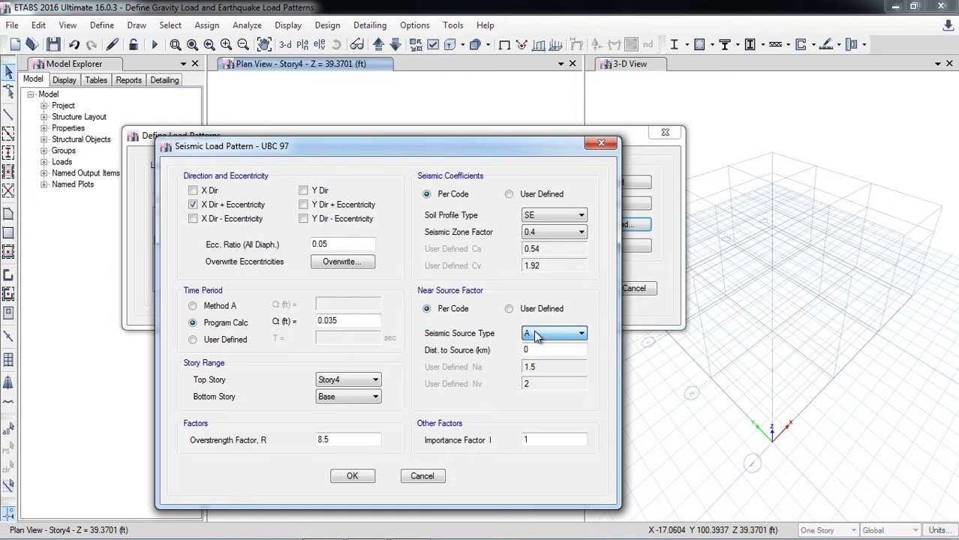
mouse_move(424, 534)
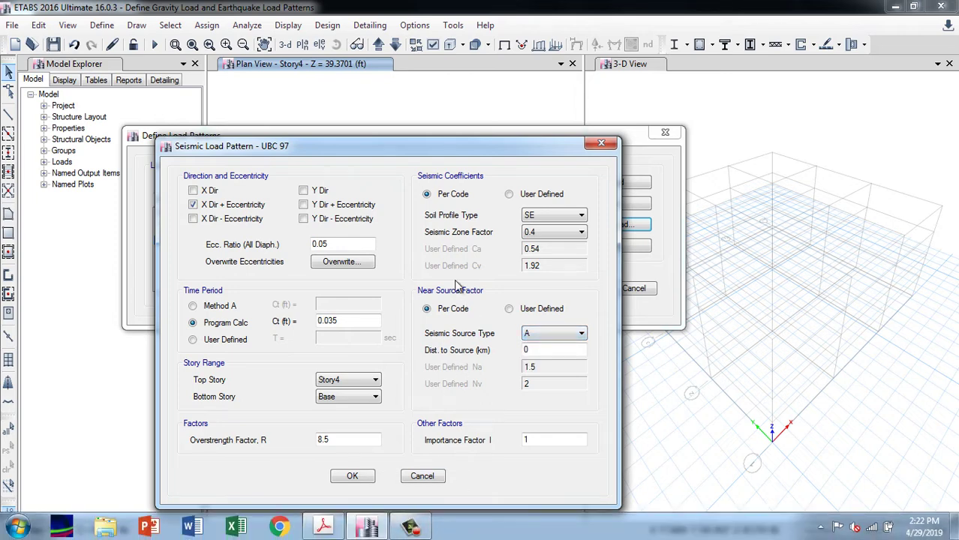
click(544, 232)
click(546, 256)
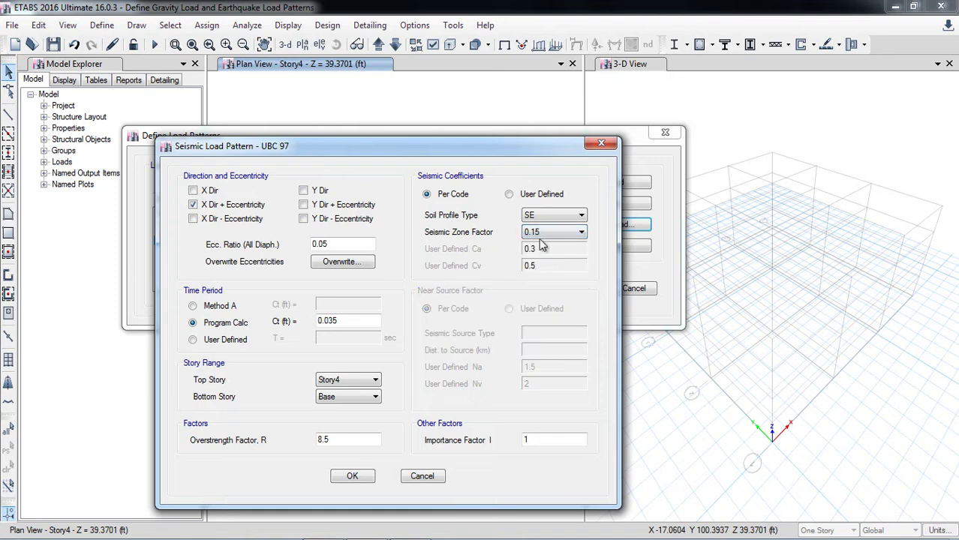
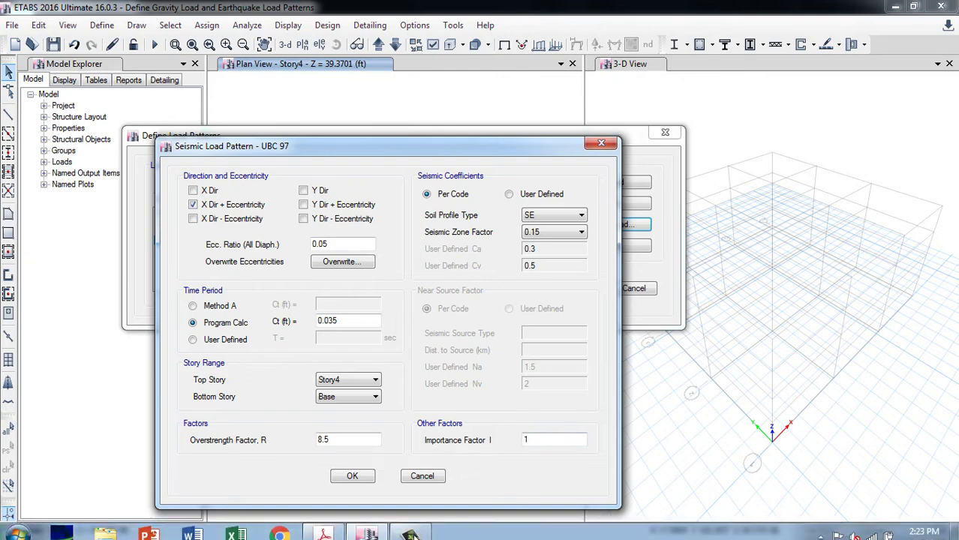
Switch to Acrobat to read the seismic importance factors by occupancy category in Table 16-K, and return to the ETABS seismic settings.
click(323, 526)
scroll(489, 363, down, 3)
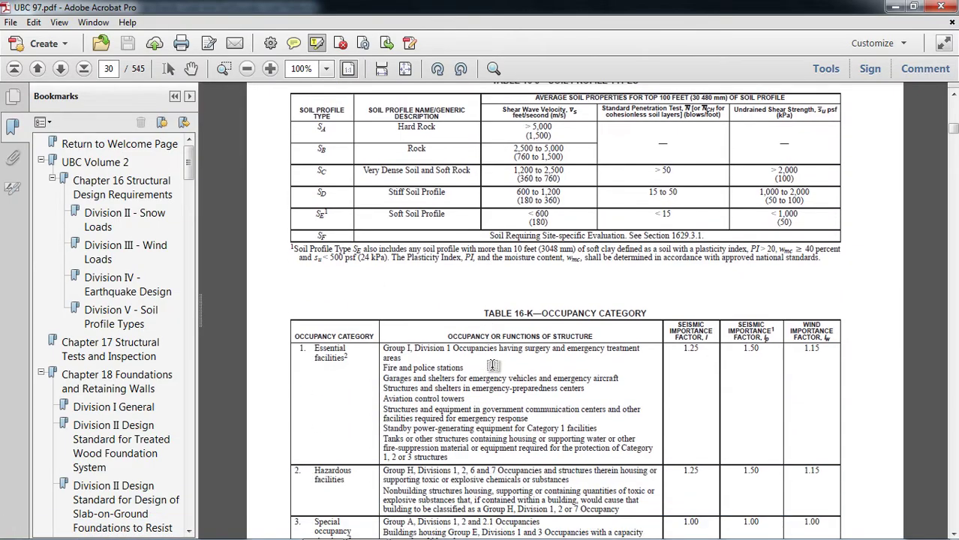
scroll(598, 329, down, 2)
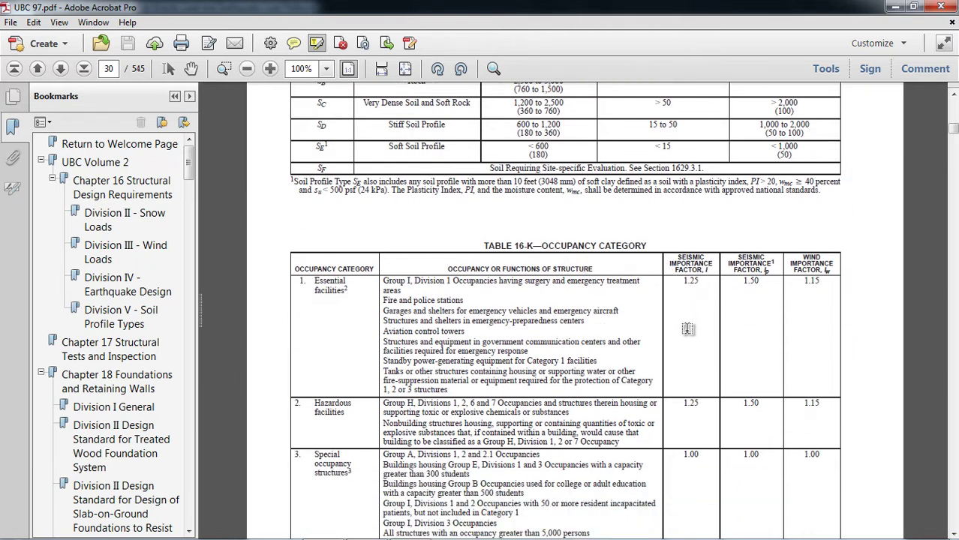
scroll(687, 328, down, 1)
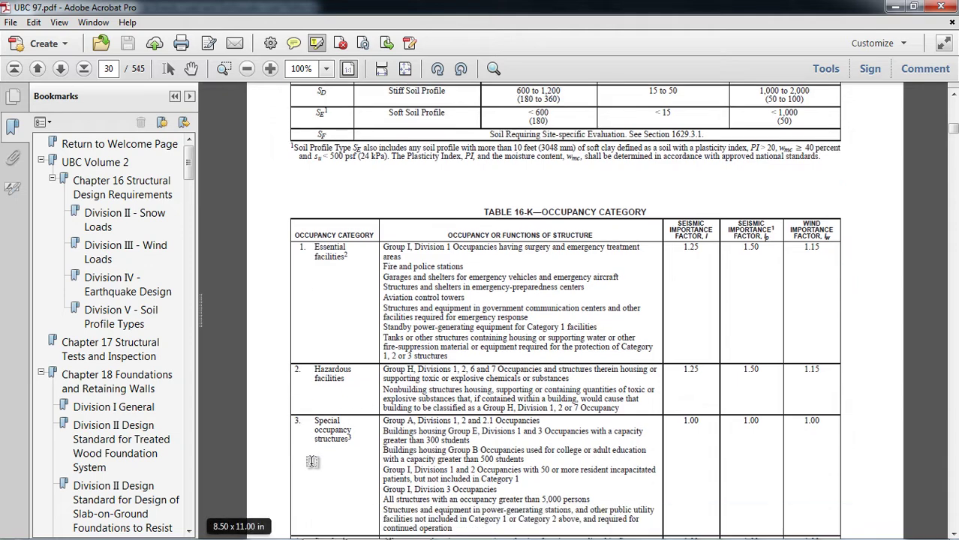
scroll(340, 451, down, 6)
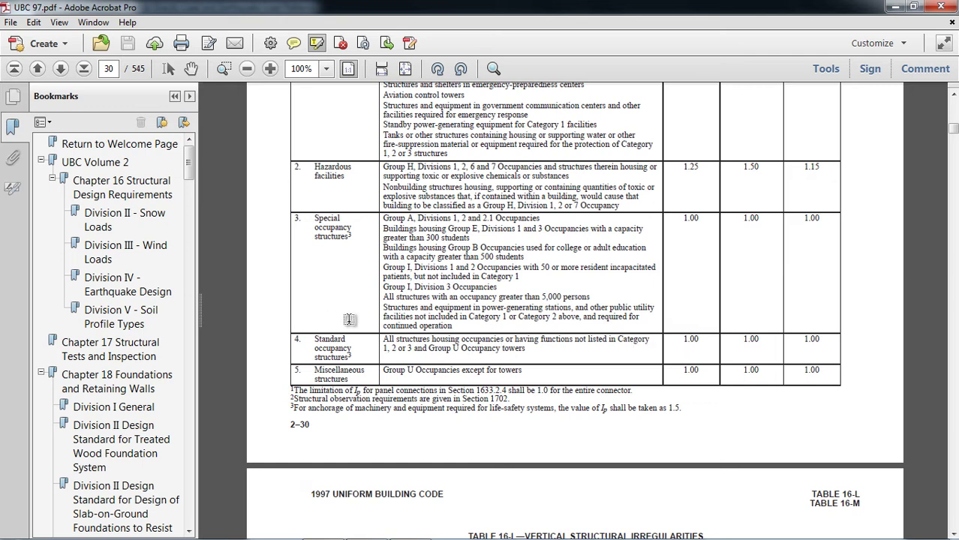
scroll(385, 337, up, 3)
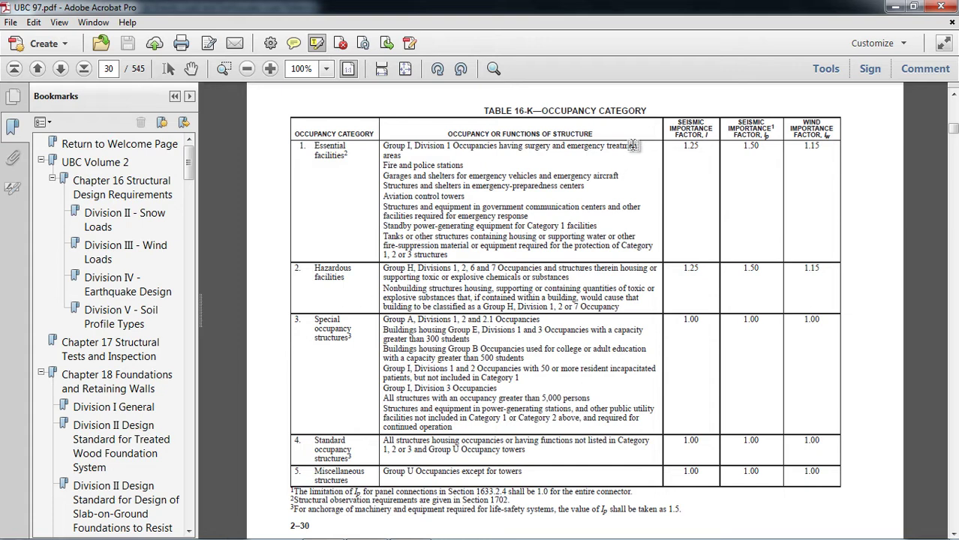
mouse_move(410, 534)
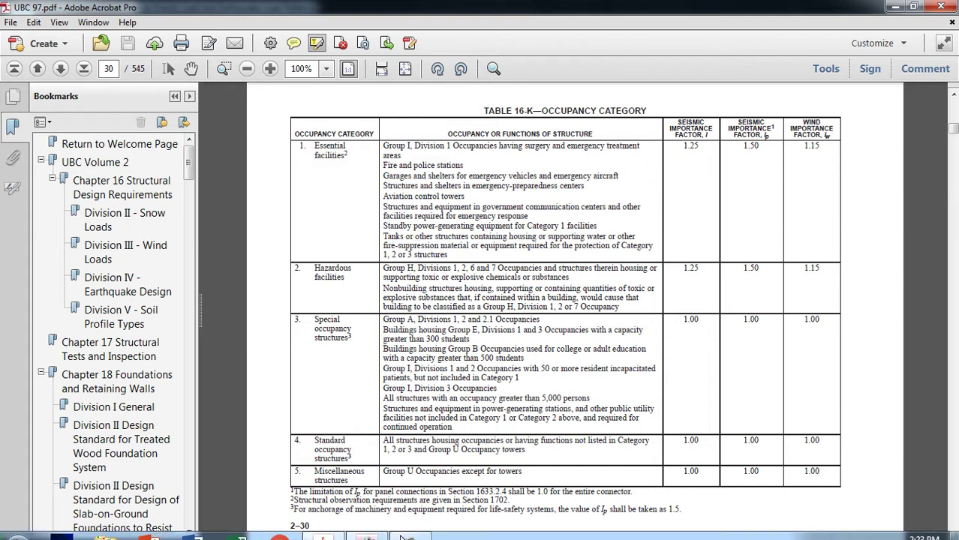
click(367, 527)
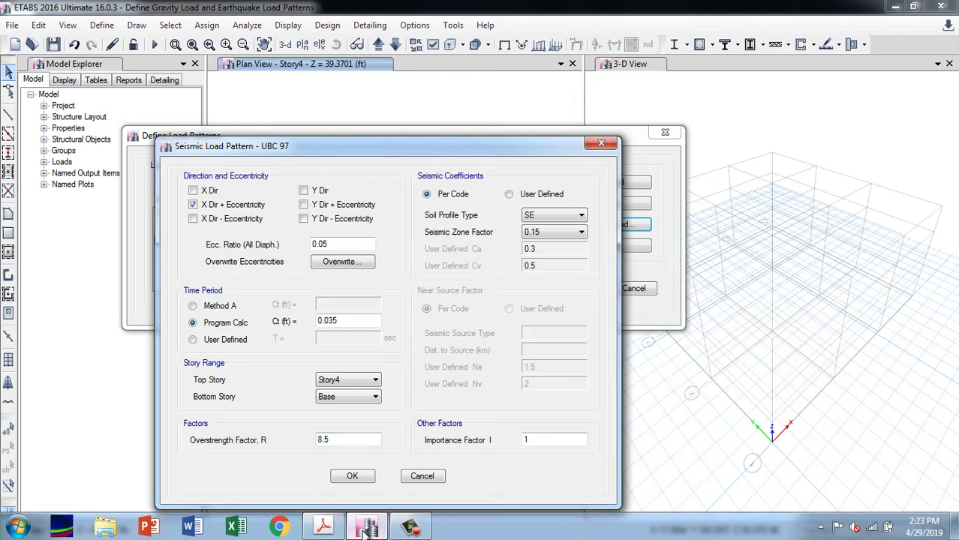
Consult Table 16-N on structural systems in UBC 97.pdf in Acrobat, and highlight the Concrete entry under special moment-resisting frame (SMRF).
click(410, 528)
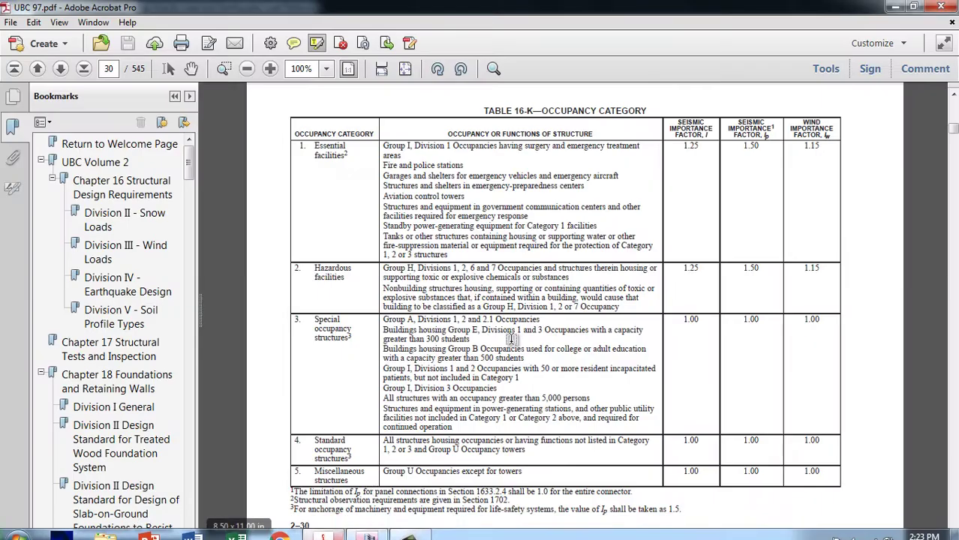
scroll(510, 339, down, 10)
scroll(510, 339, down, 20)
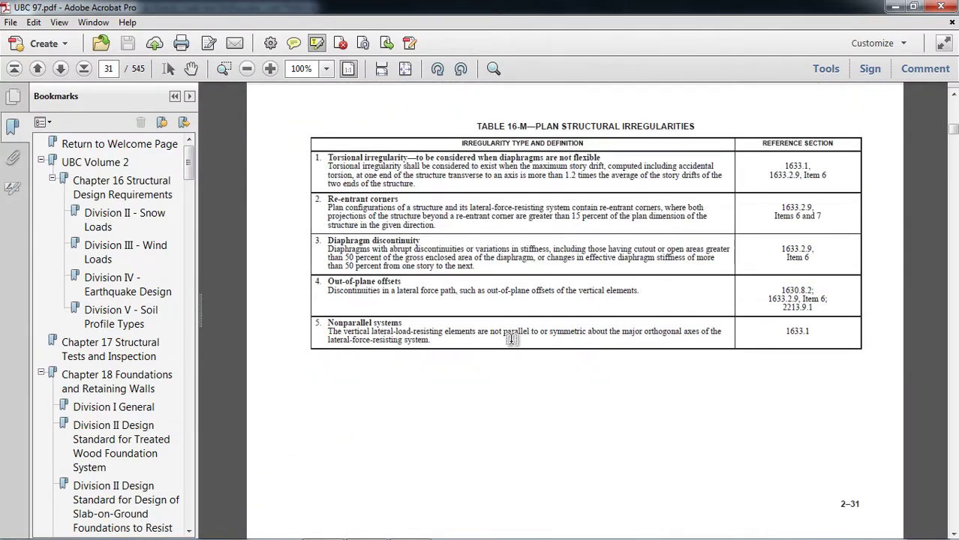
scroll(511, 339, down, 4)
scroll(511, 339, up, 1)
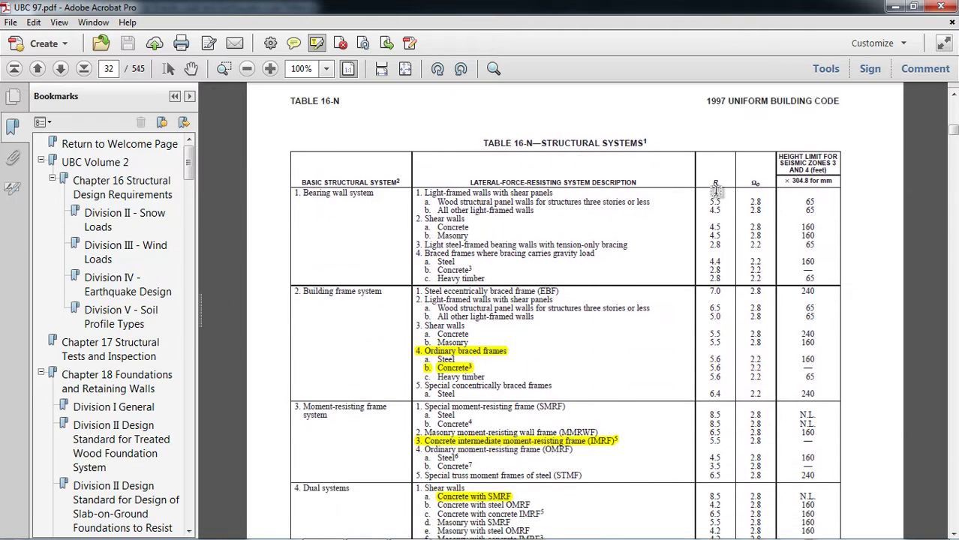
scroll(360, 278, down, 2)
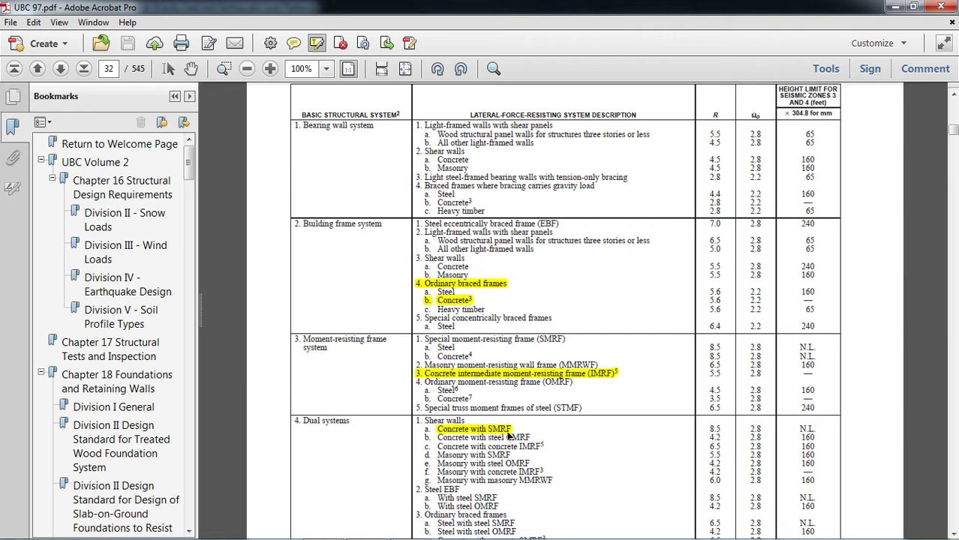
drag(474, 357, 440, 357)
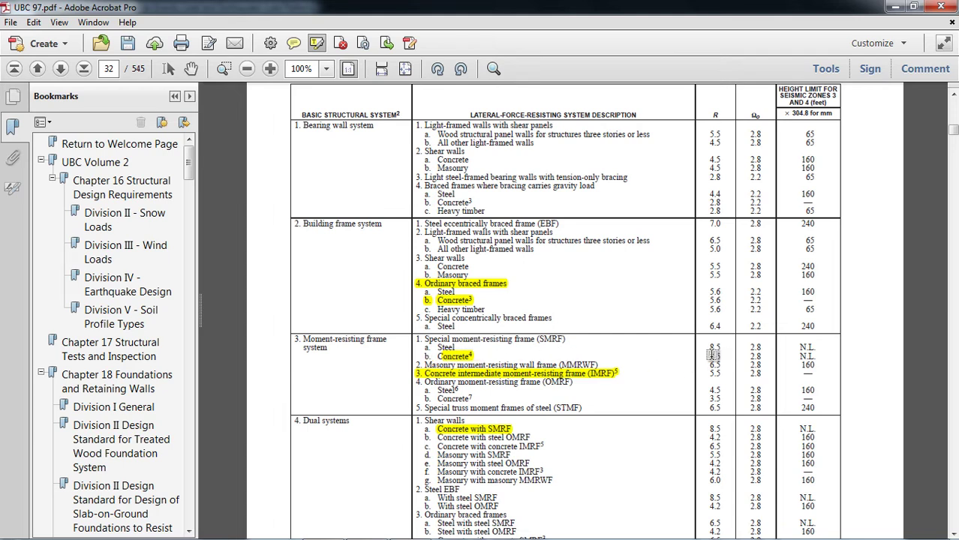
Switch back to ETABS, reselect Seismic Zone Factor 0.15 for EQ+x, and set its Overstrength Factor R to 5.5, accepting the settings.
mouse_move(439, 523)
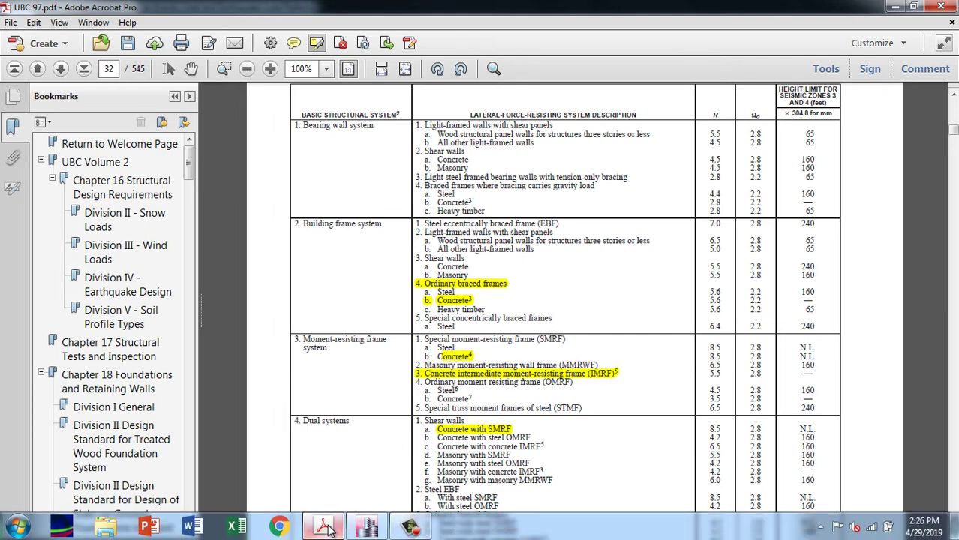
mouse_move(323, 528)
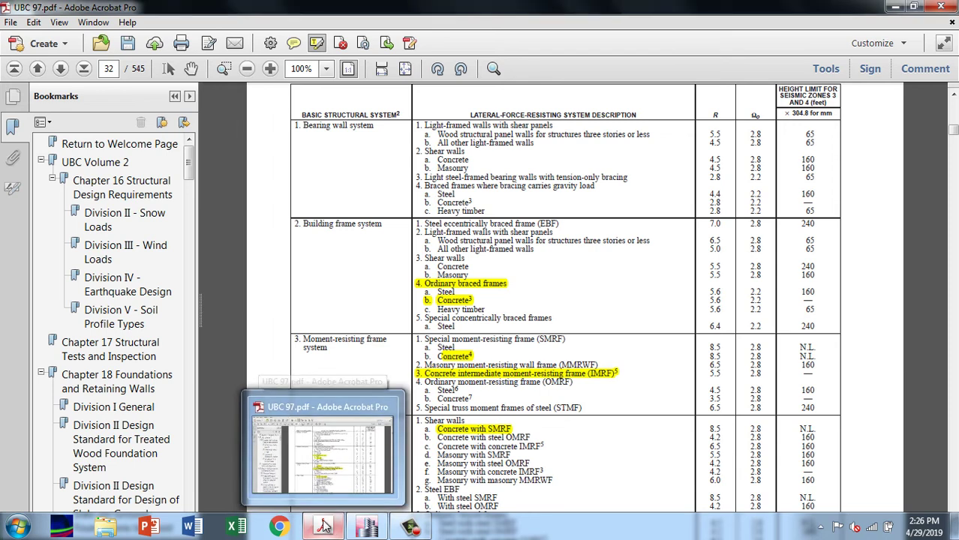
mouse_move(369, 531)
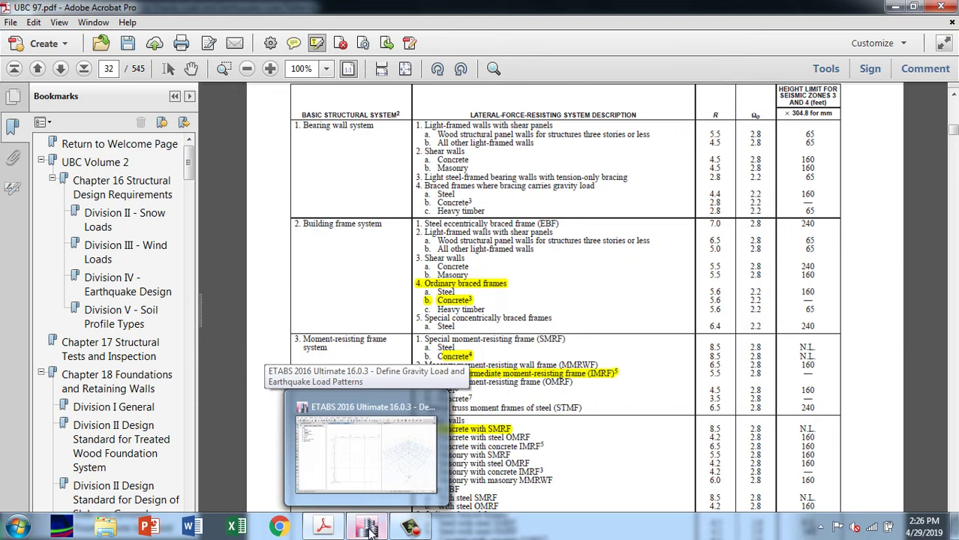
click(362, 486)
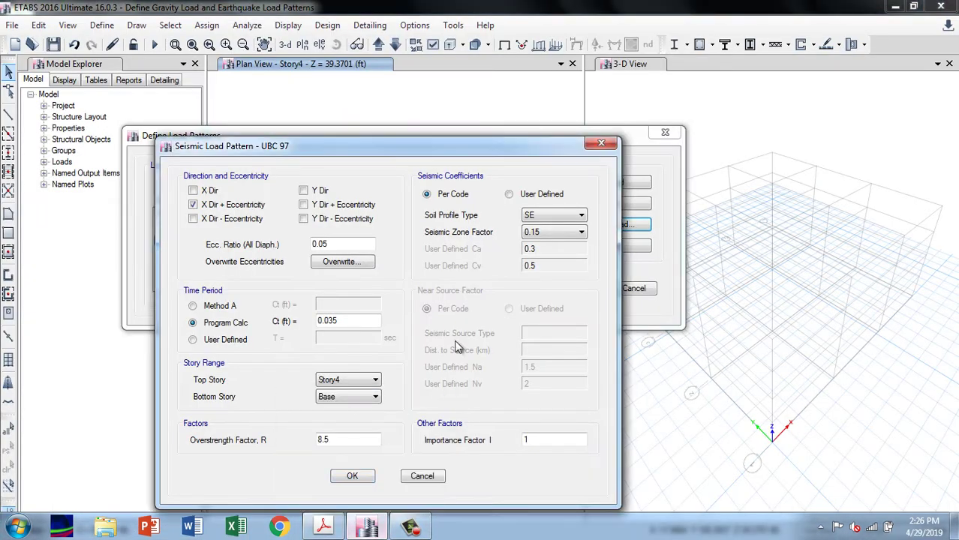
click(548, 232)
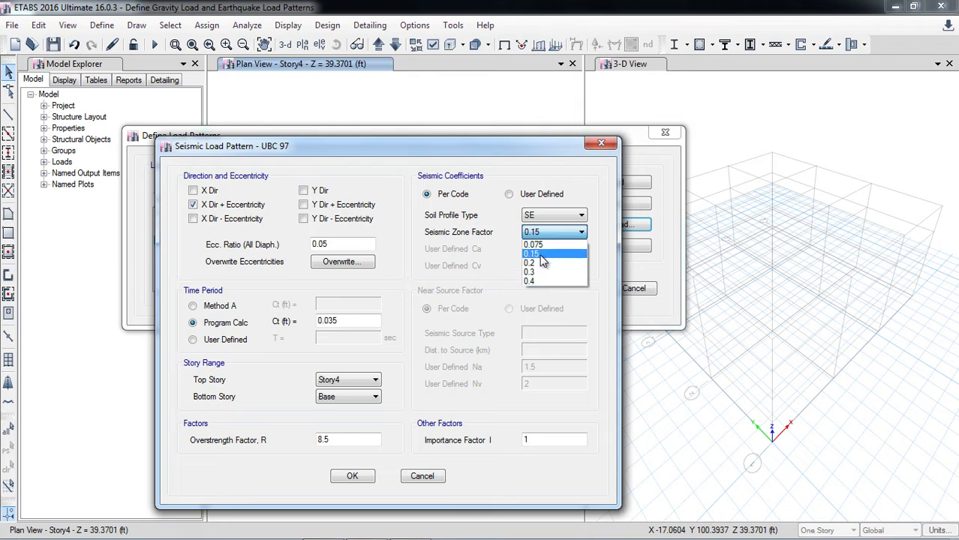
click(537, 253)
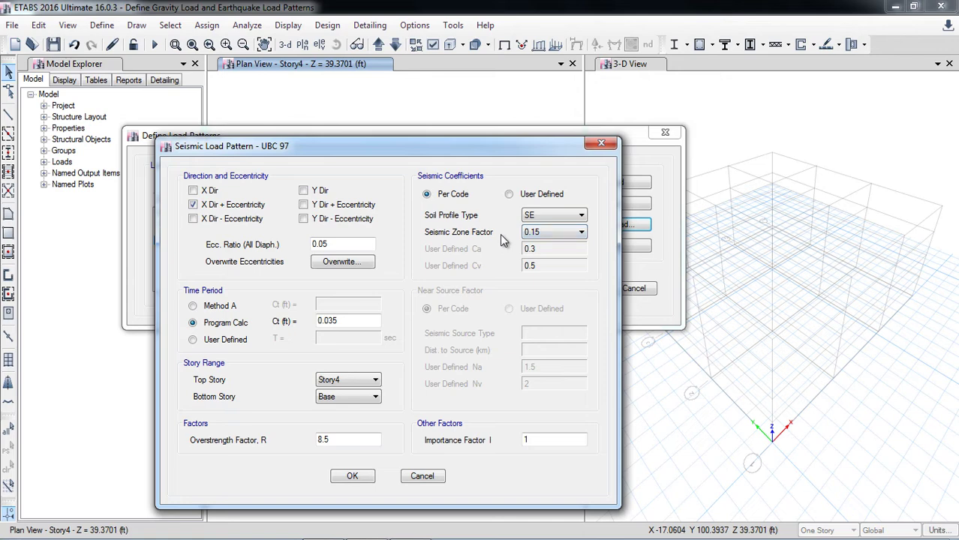
click(321, 440)
drag(319, 440, 324, 439)
text(5)
click(353, 478)
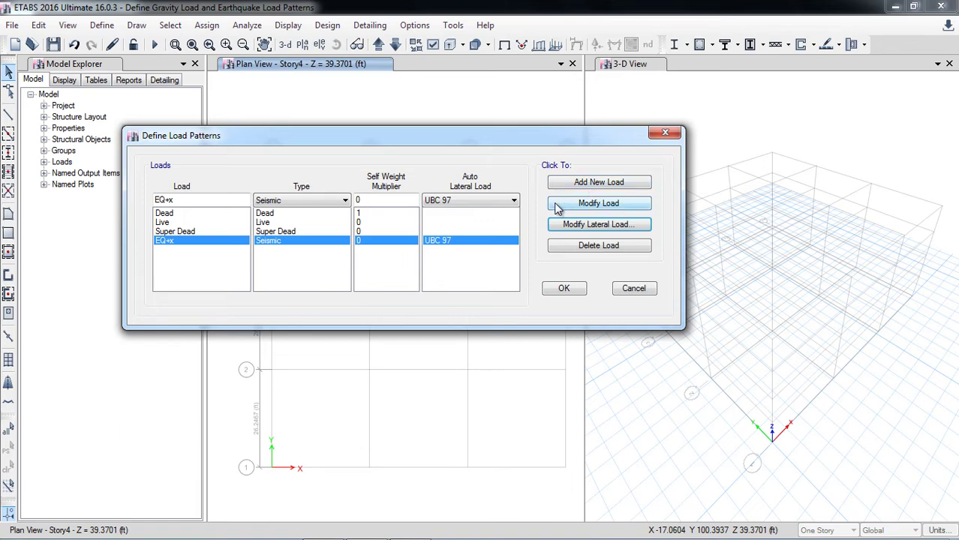
Add a Seismic load pattern named EQ-x with auto lateral load UBC 97, and open its lateral load settings.
click(207, 200)
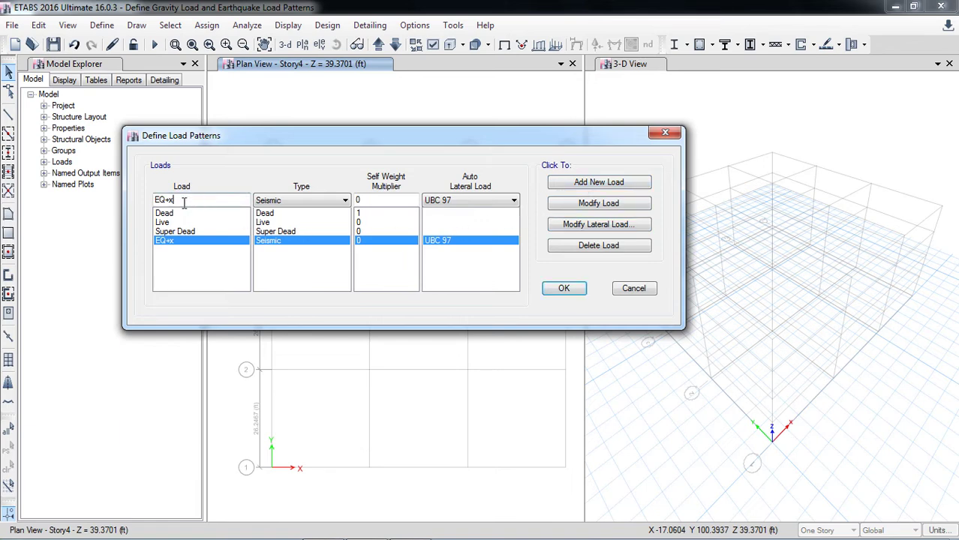
drag(170, 201, 167, 199)
text(-)
click(590, 184)
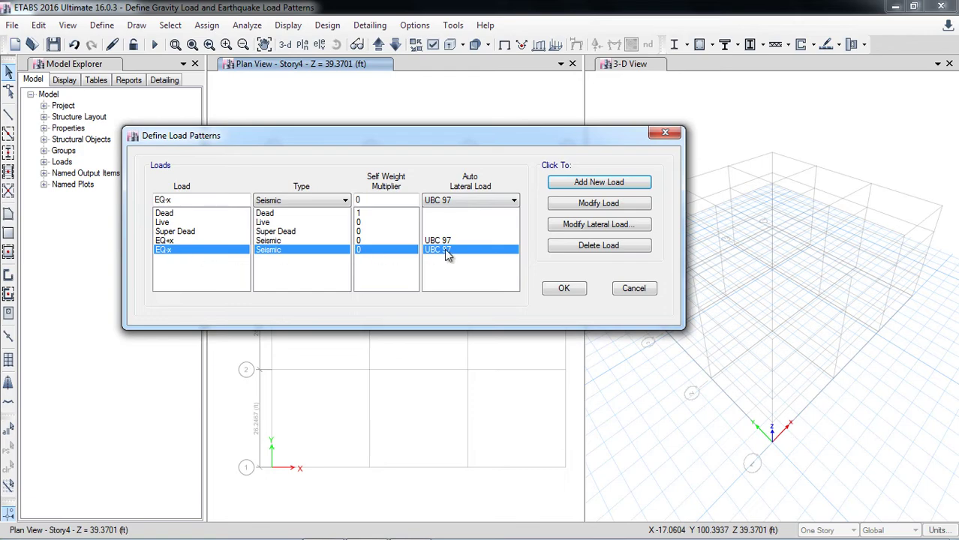
click(579, 224)
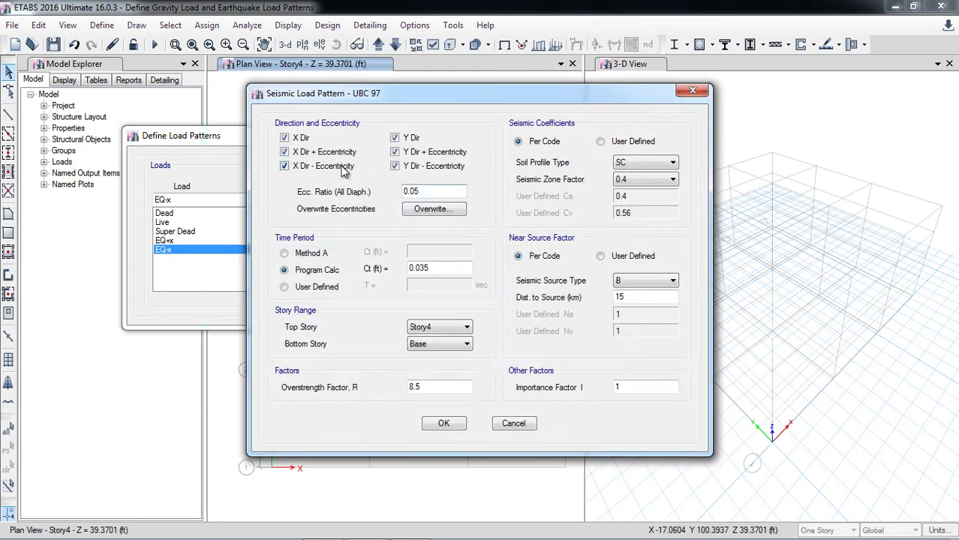
Limit EQ-x to X Dir - Eccentricity only, clearing all other directions, and set its Overstrength Factor R to 5.5.
click(284, 152)
click(298, 140)
click(408, 139)
click(409, 152)
click(412, 166)
drag(413, 387, 396, 389)
text(5)
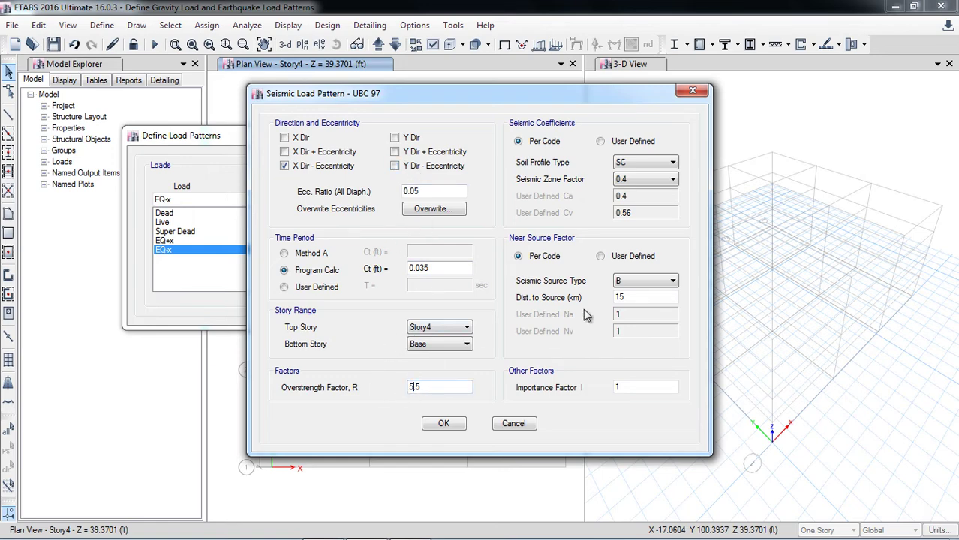
Set Soil Profile Type SE and Seismic Zone Factor 0.15 for EQ-x, and accept its seismic settings.
click(642, 162)
click(638, 209)
click(630, 180)
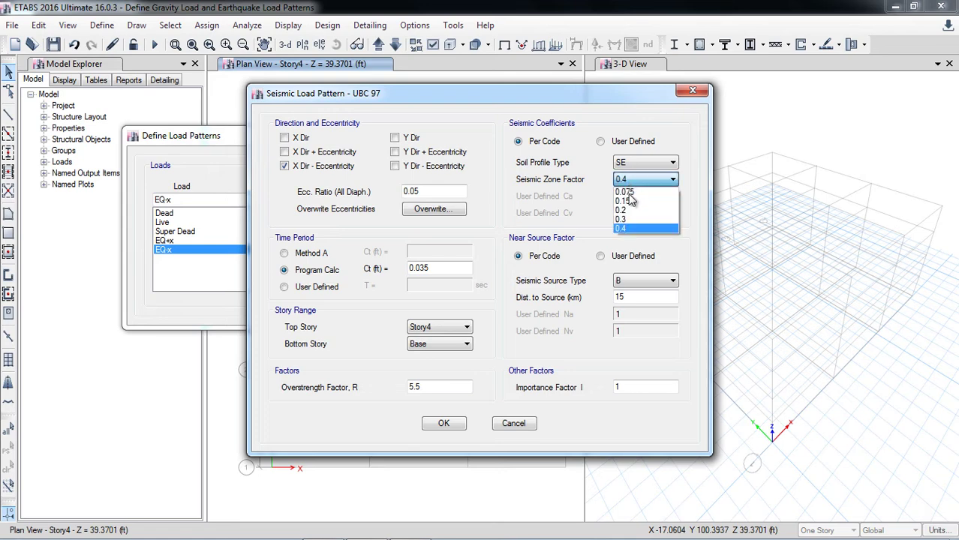
click(634, 202)
click(442, 425)
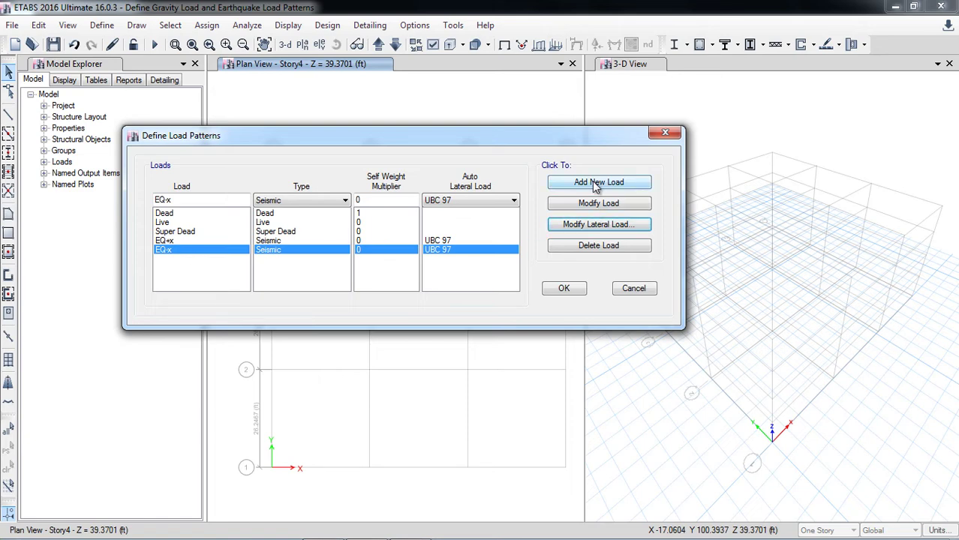
Add a Seismic load pattern named EQ+Y with auto lateral load UBC 97, and open its lateral load settings.
drag(172, 199, 164, 200)
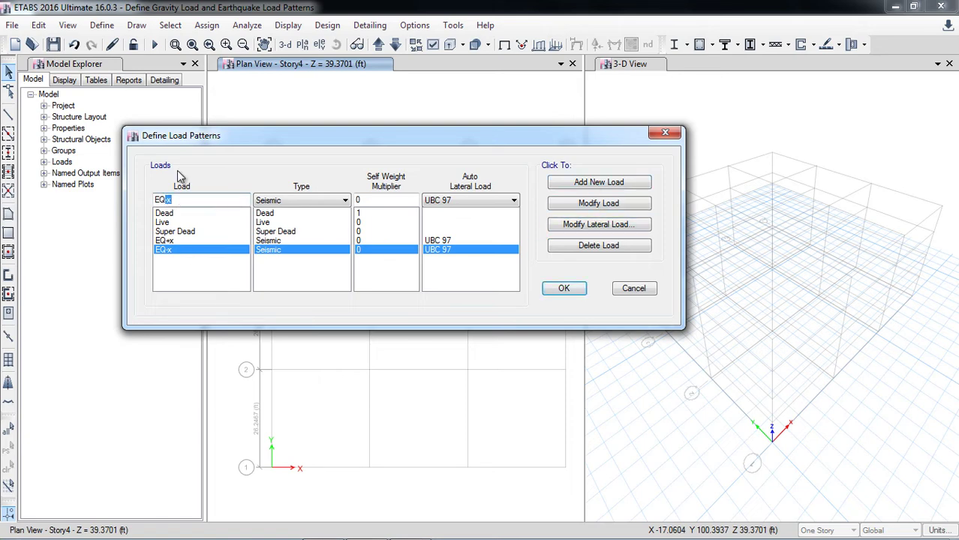
text(+)
key(Caps_Lock)
text(Y)
click(589, 183)
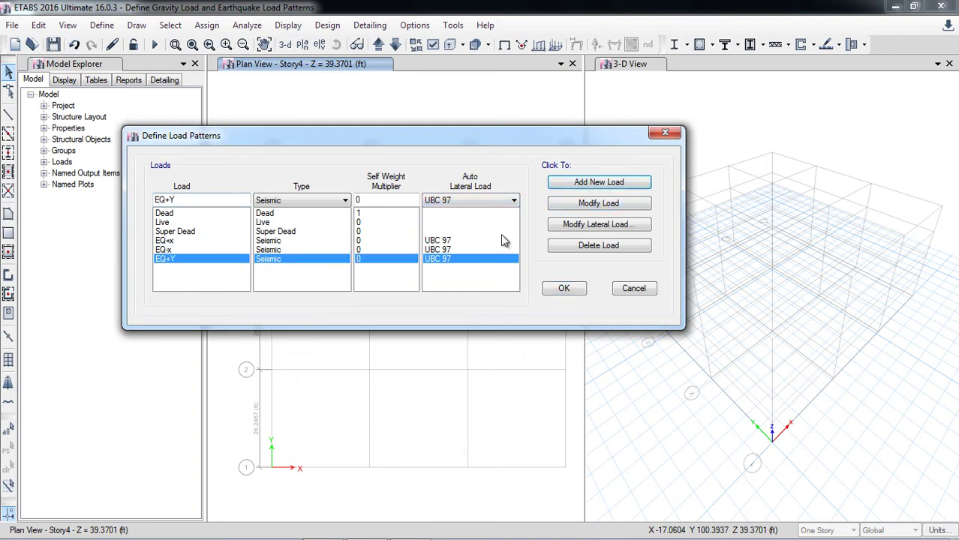
click(574, 226)
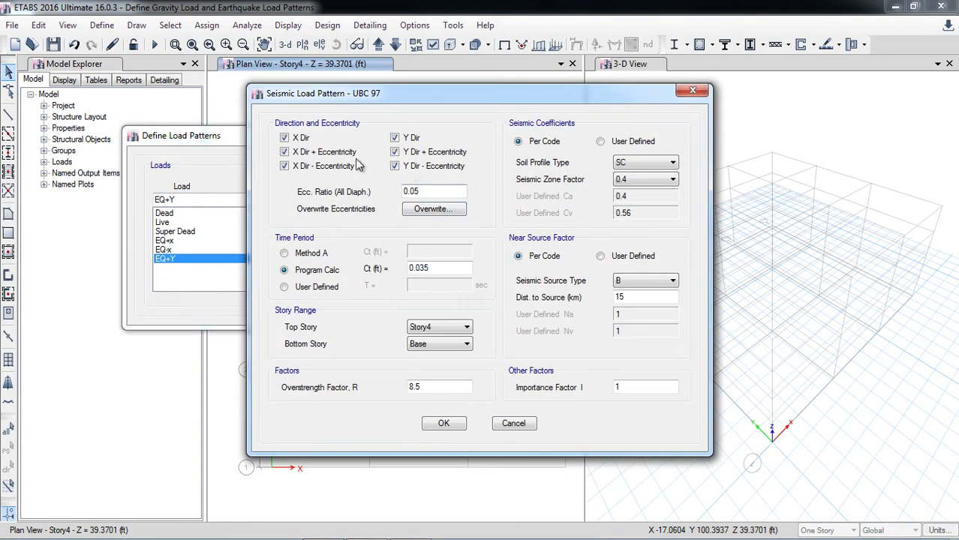
Limit EQ+Y to Y Dir + Eccentricity only, clearing all X directions and the other Y options.
click(313, 138)
click(304, 153)
click(305, 167)
click(405, 140)
click(412, 166)
Set EQ+Y to Soil Profile Type SE, Seismic Zone Factor 0.15 and Overstrength Factor R 5.5, and accept the settings.
click(619, 165)
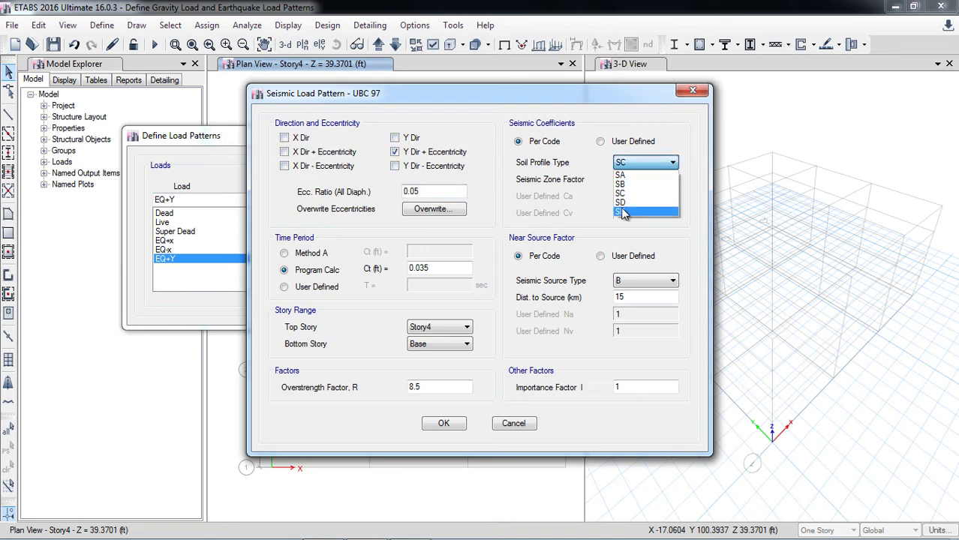
click(622, 212)
click(645, 180)
click(638, 201)
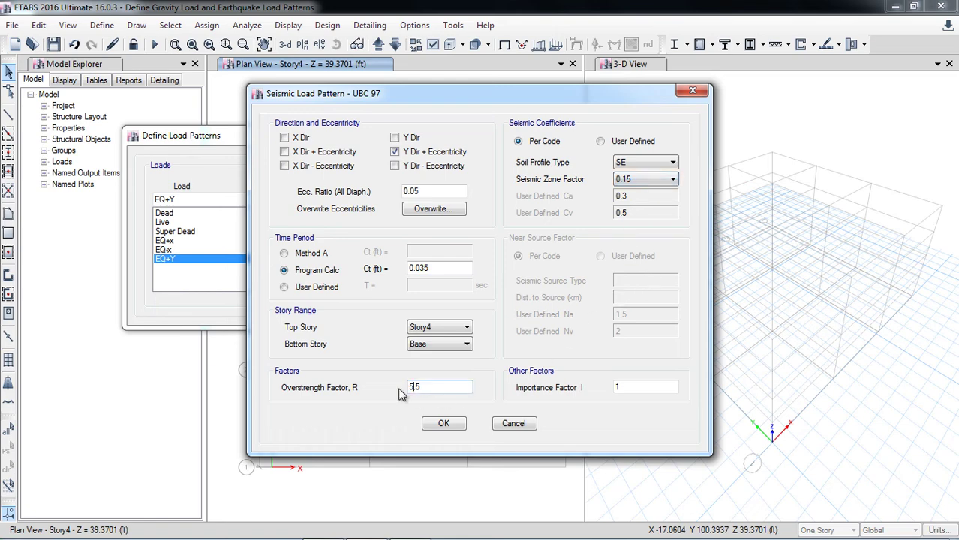
click(442, 424)
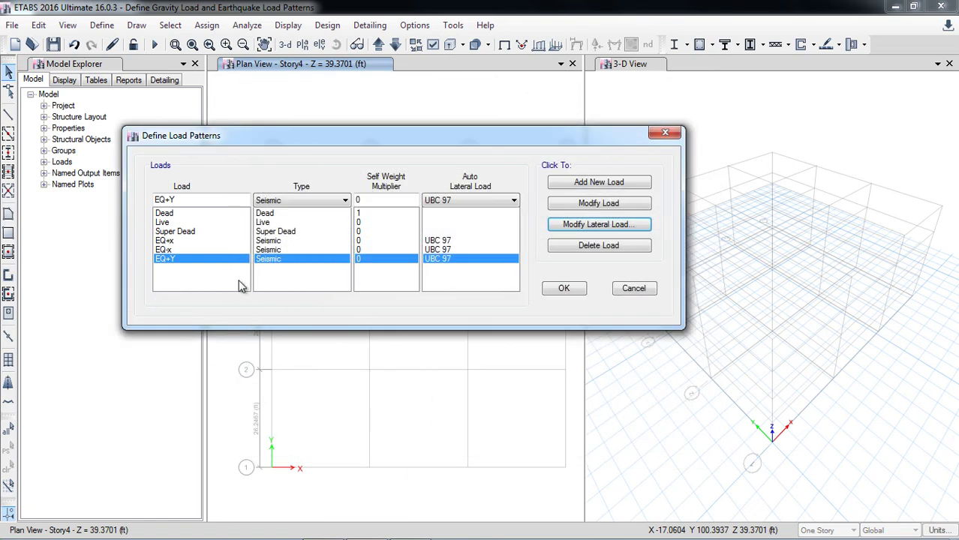
Add a Seismic load pattern named EQ-Y with auto lateral load UBC 97, and open its lateral load settings.
click(170, 200)
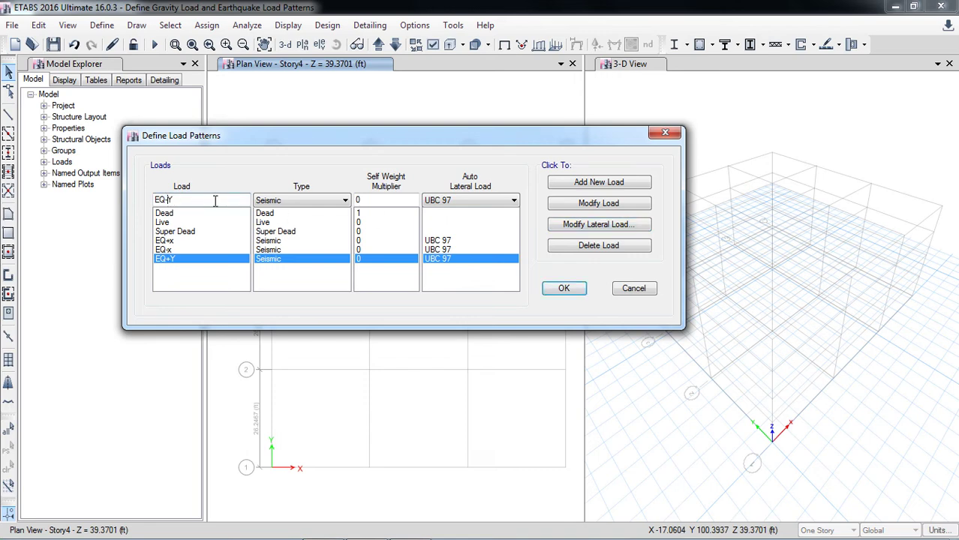
click(599, 182)
click(599, 224)
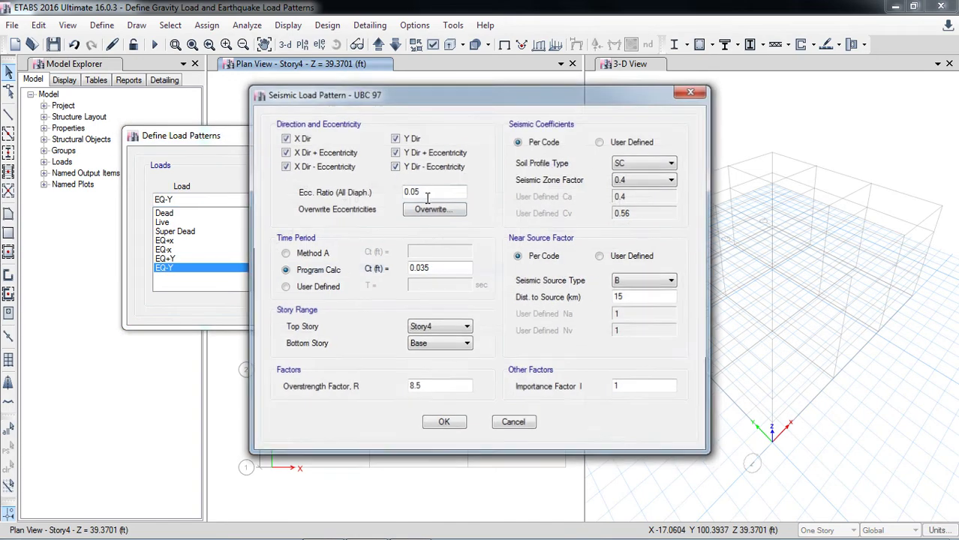
Limit EQ-Y to Y Dir - Eccentricity only, clearing all X directions and the other Y options.
click(330, 166)
click(324, 153)
click(304, 139)
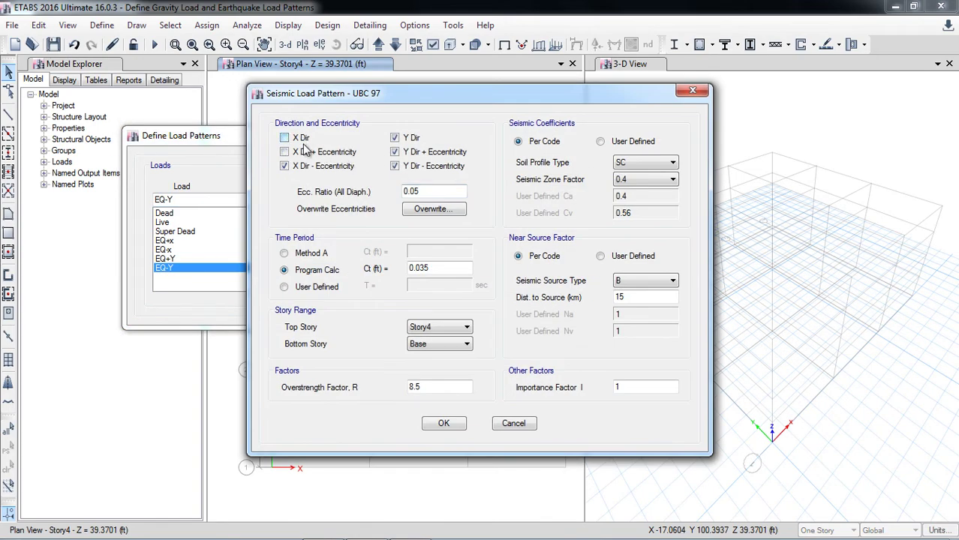
click(396, 138)
click(398, 152)
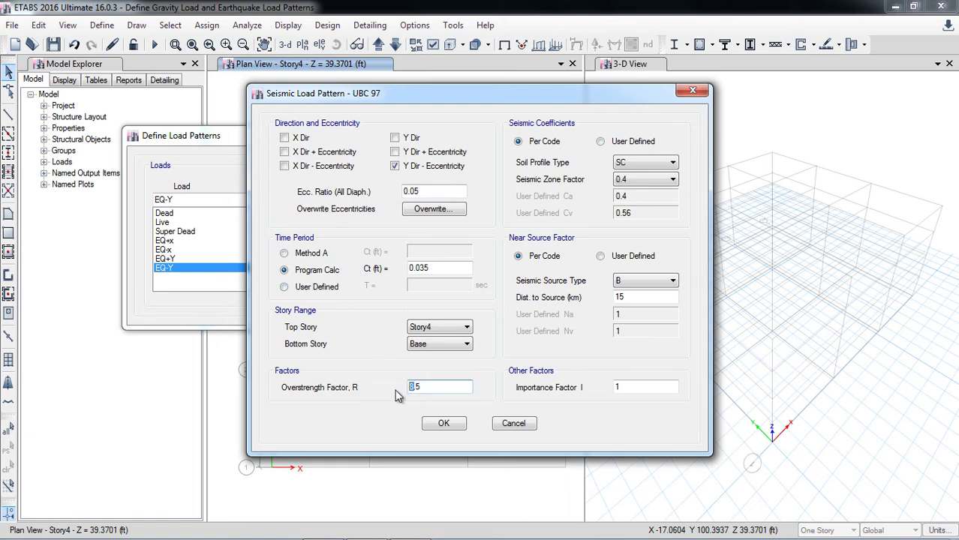
Set EQ-Y to Overstrength Factor R 5.5, Soil Profile Type SE and Seismic Zone Factor 0.15, and accept the settings.
click(629, 163)
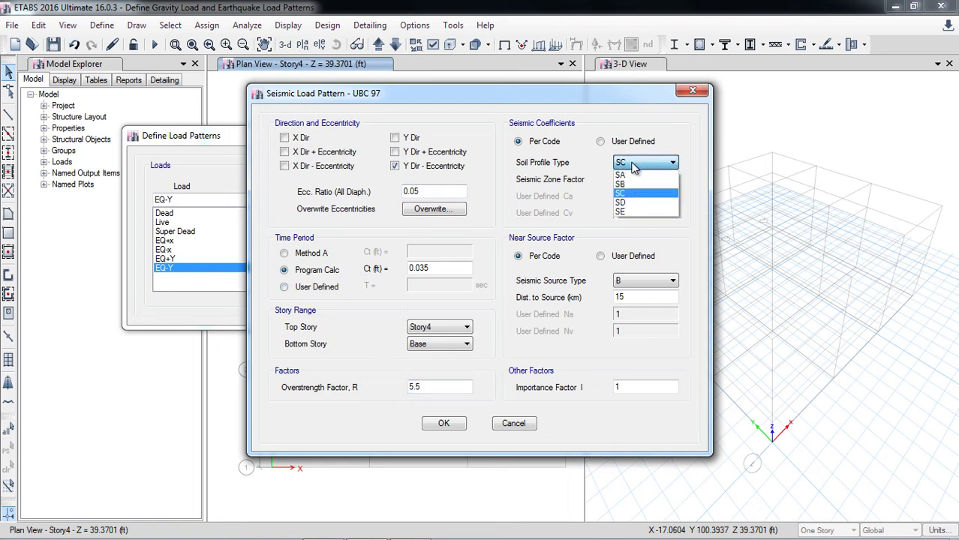
click(627, 213)
click(636, 180)
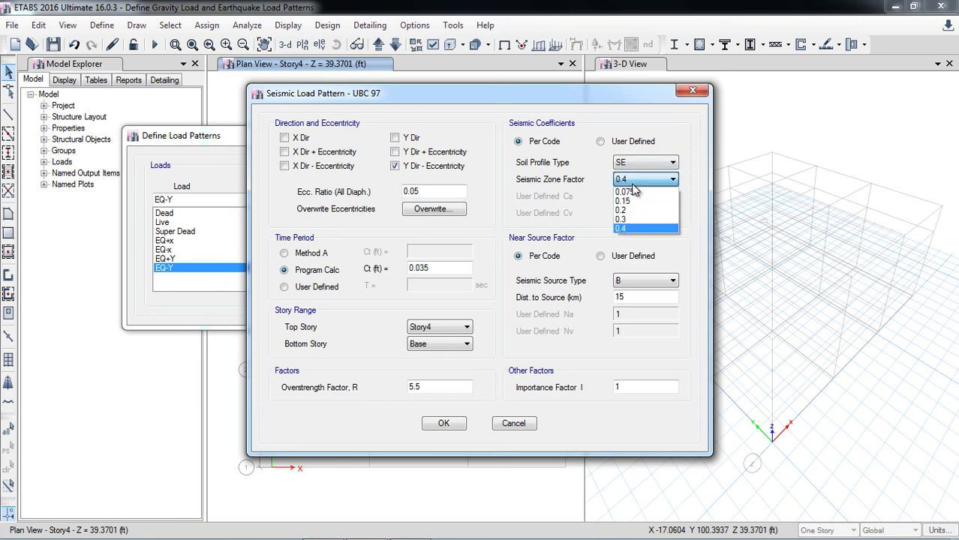
click(631, 201)
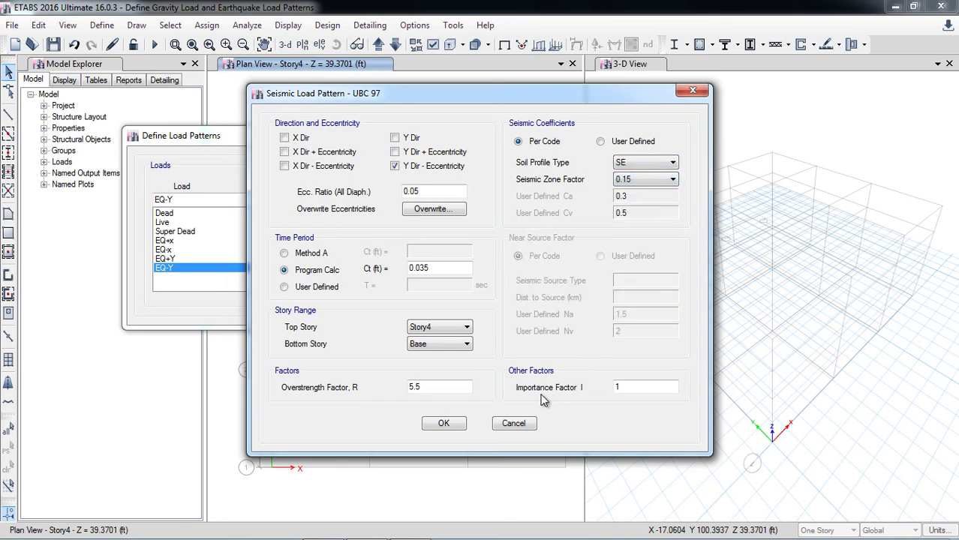
click(444, 424)
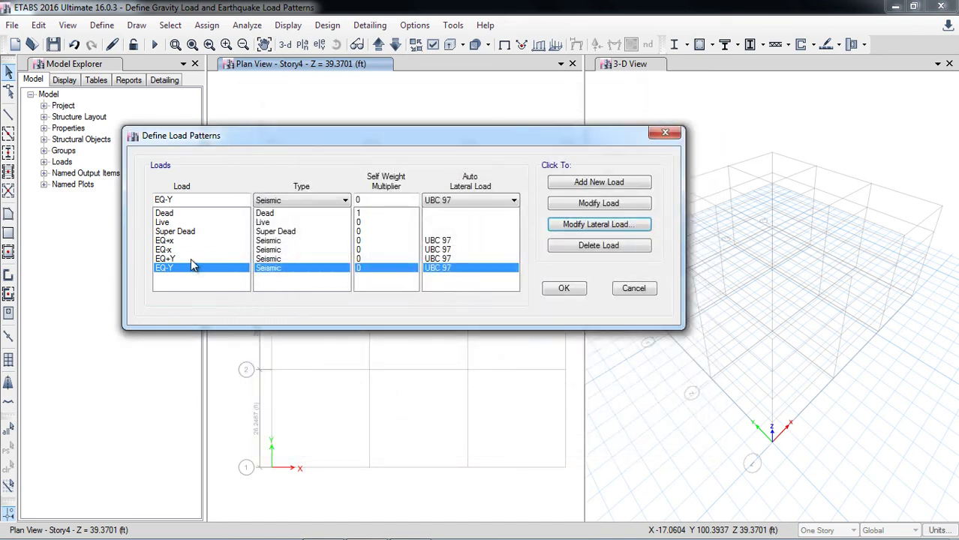
Review the UBC 97 lateral load settings of the EQ+Y pattern, and return to the load pattern list.
click(188, 258)
click(612, 224)
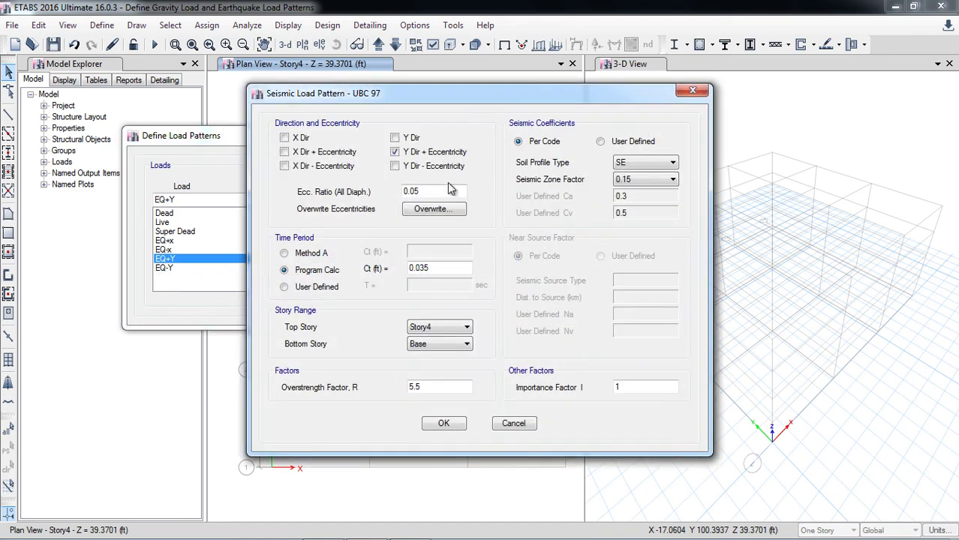
click(444, 423)
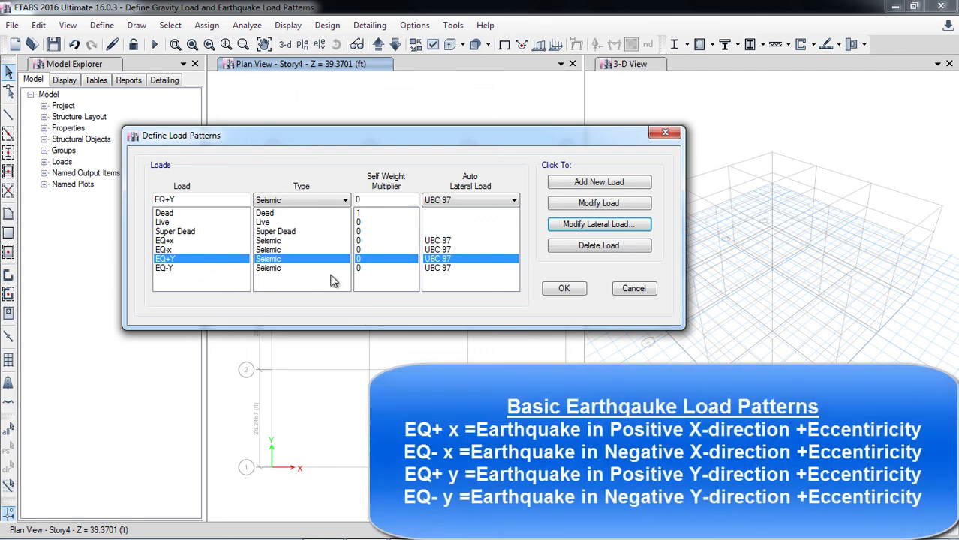